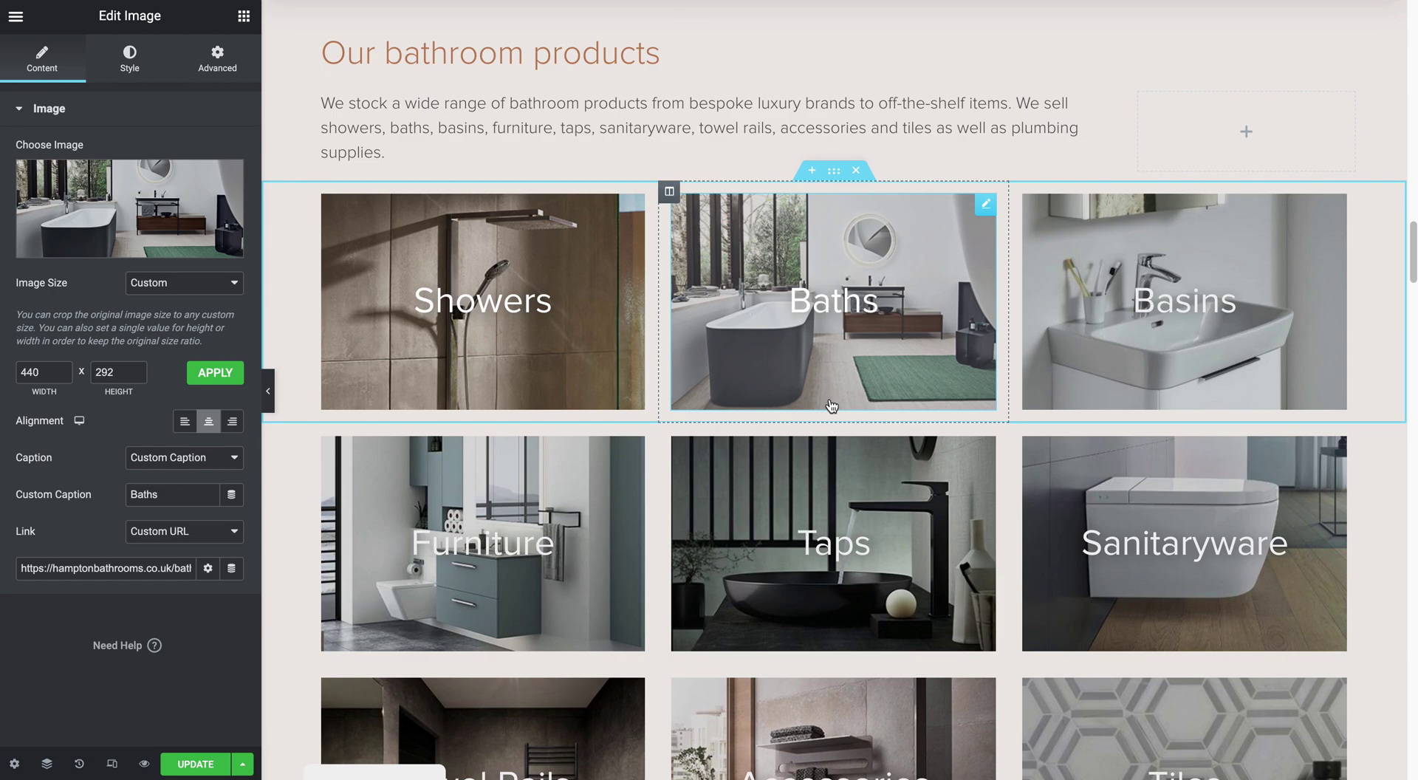
- Select the Taps image tile and leave its caption source on Attachment Caption
left_click(835, 549)
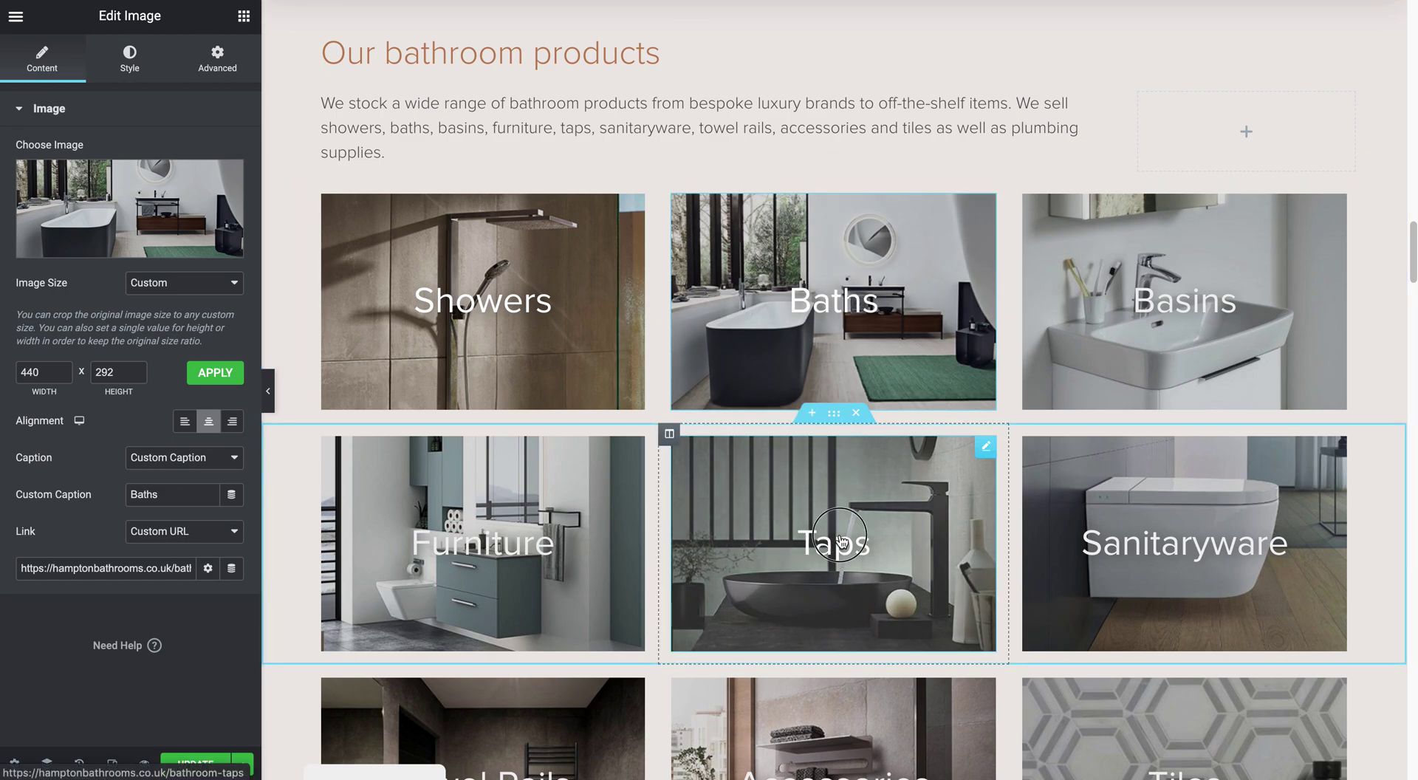
left_click(195, 458)
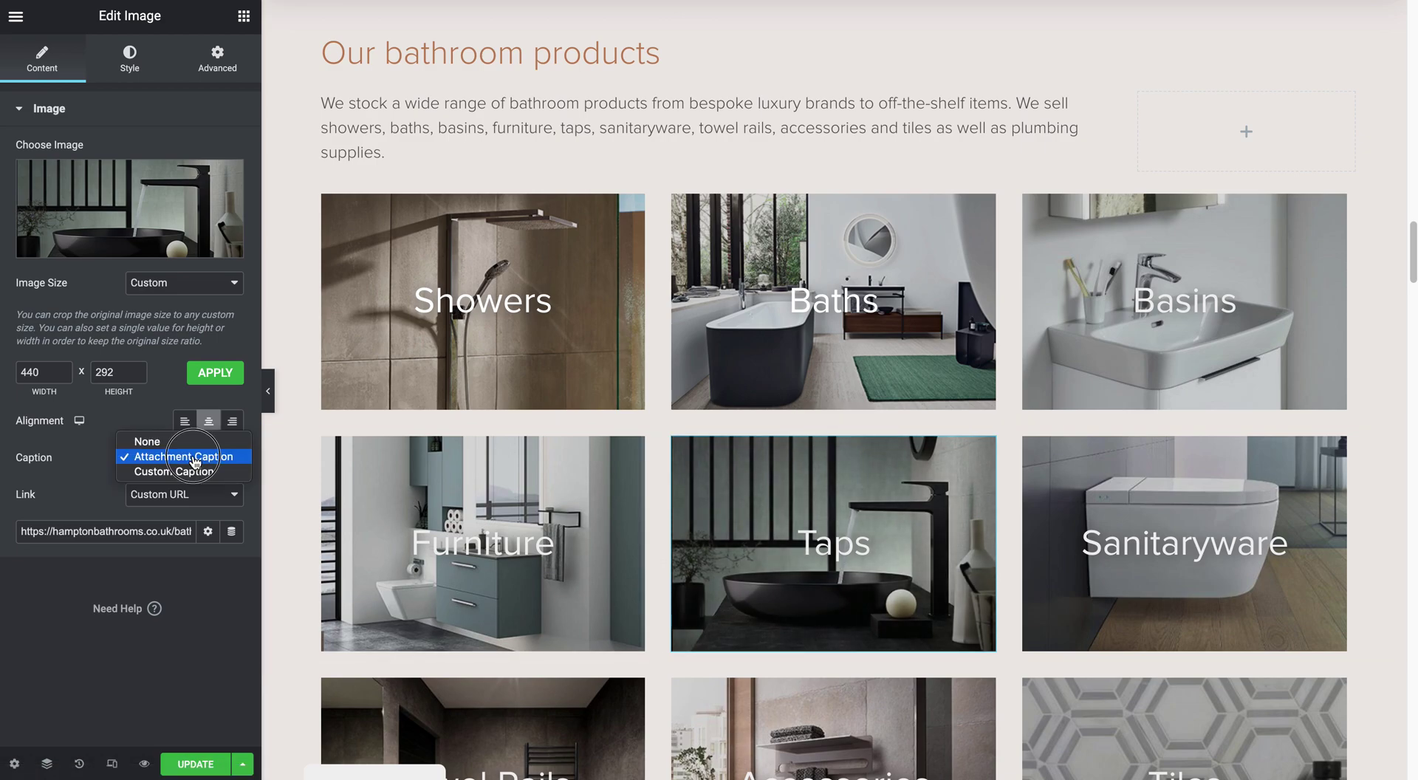
left_click(195, 457)
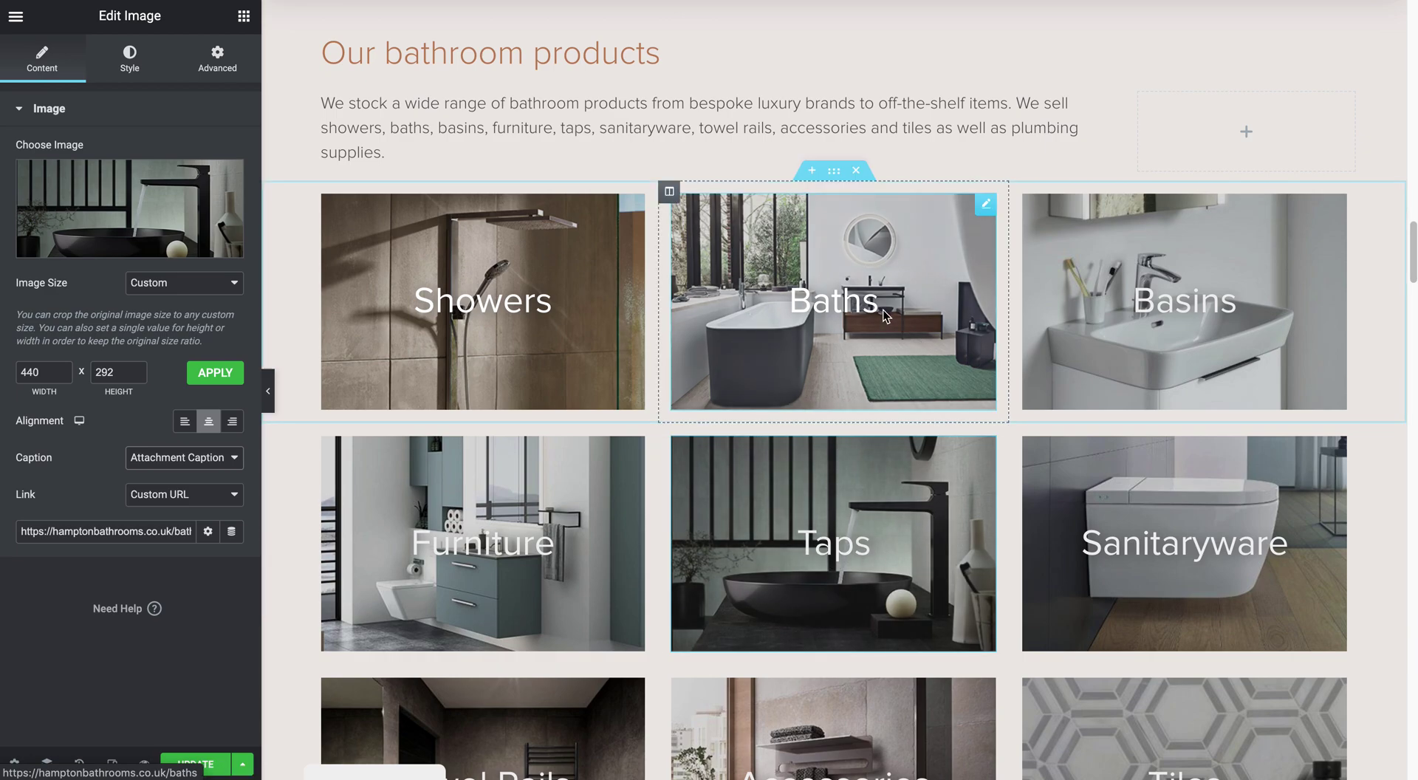
- Open the Baths tile, keep its Custom Caption 'Baths', and select its link URL
left_click(912, 360)
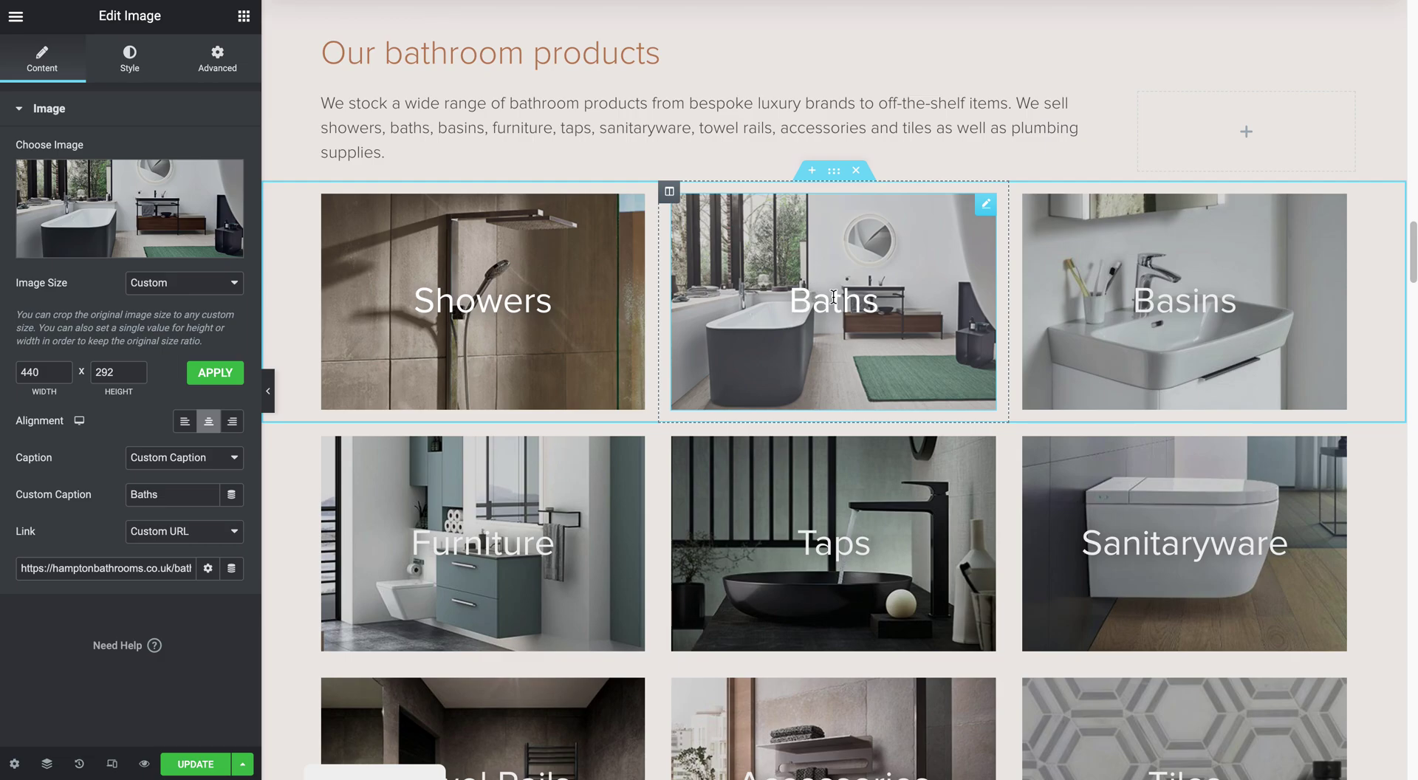
left_click(234, 458)
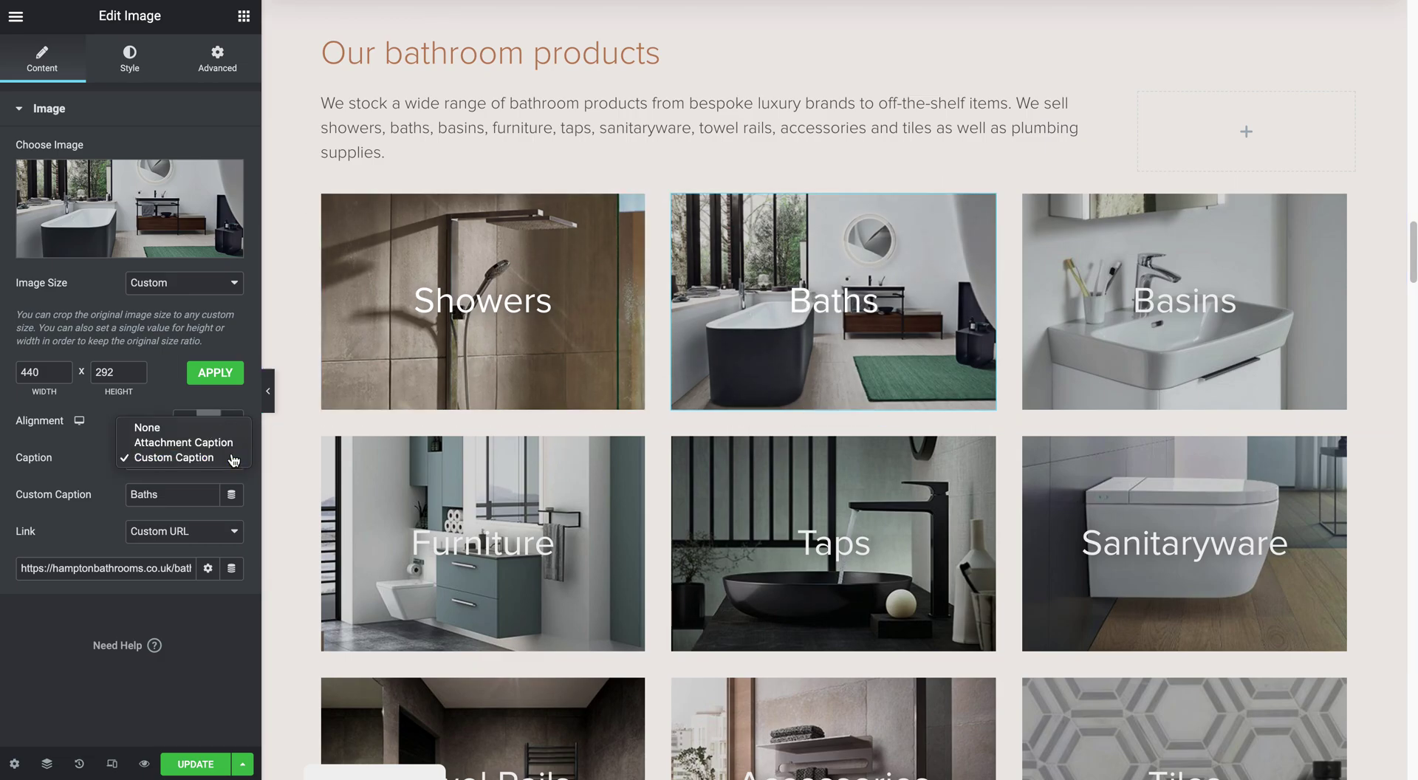
left_click(233, 458)
left_click(125, 579)
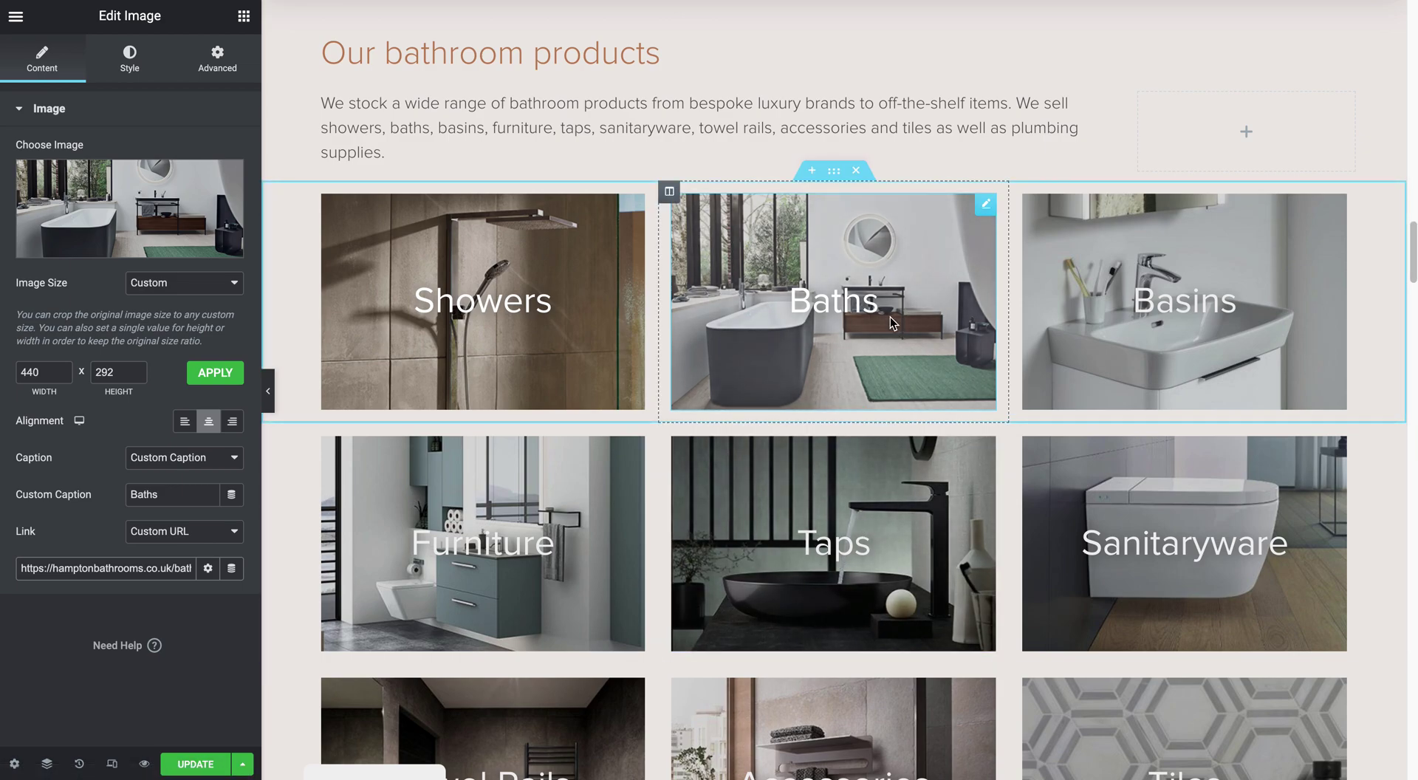
mouse_move(153, 228)
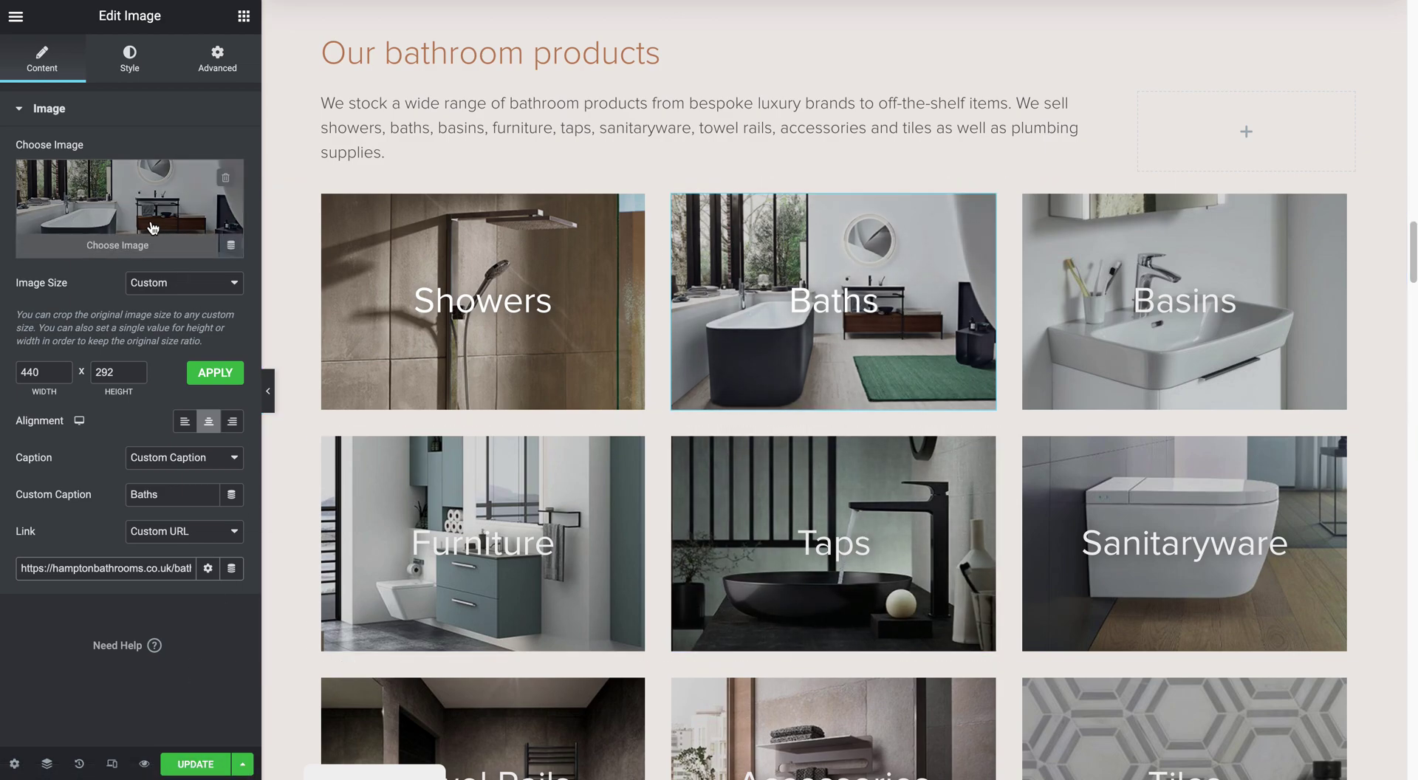
left_click(72, 560)
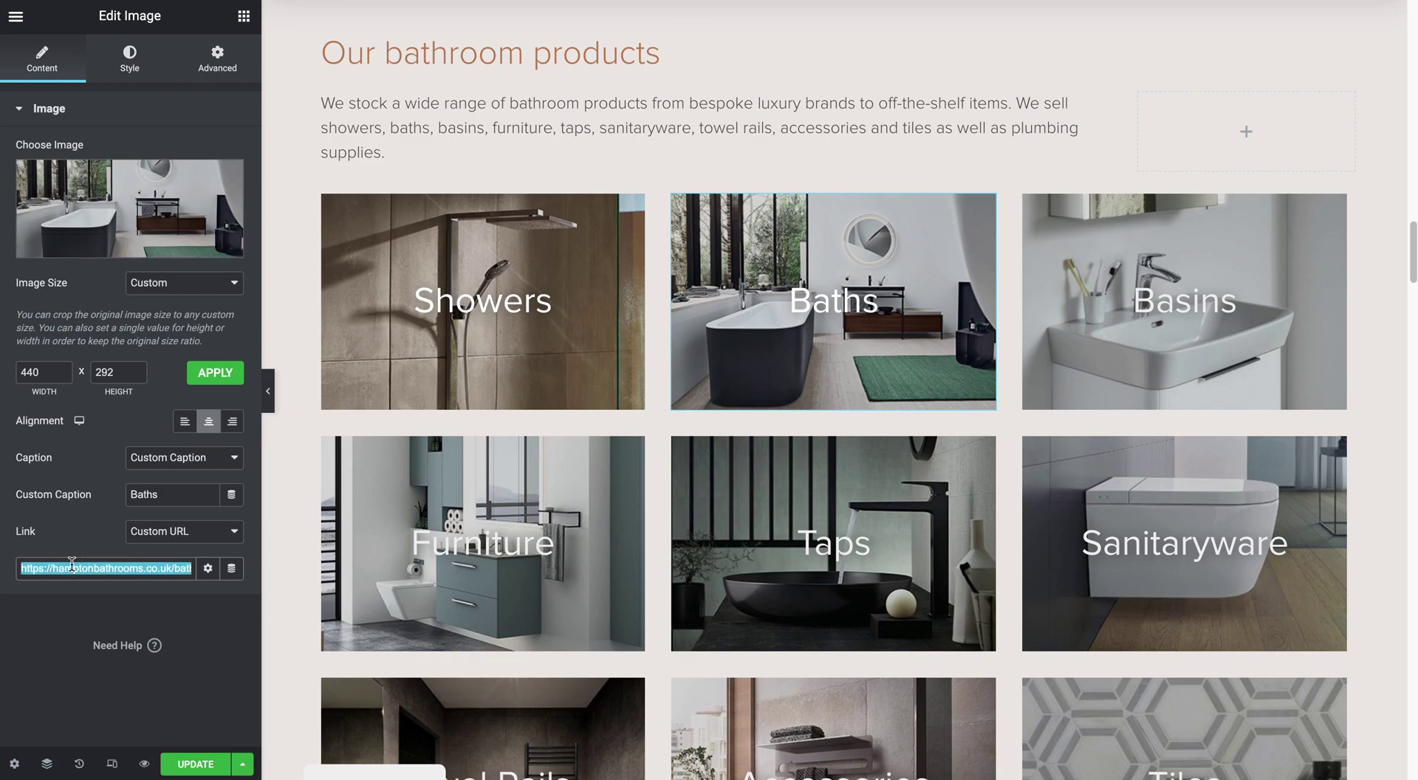
- Browse the Media Library for the Baths image, reopening it to find the category photos
left_click(121, 219)
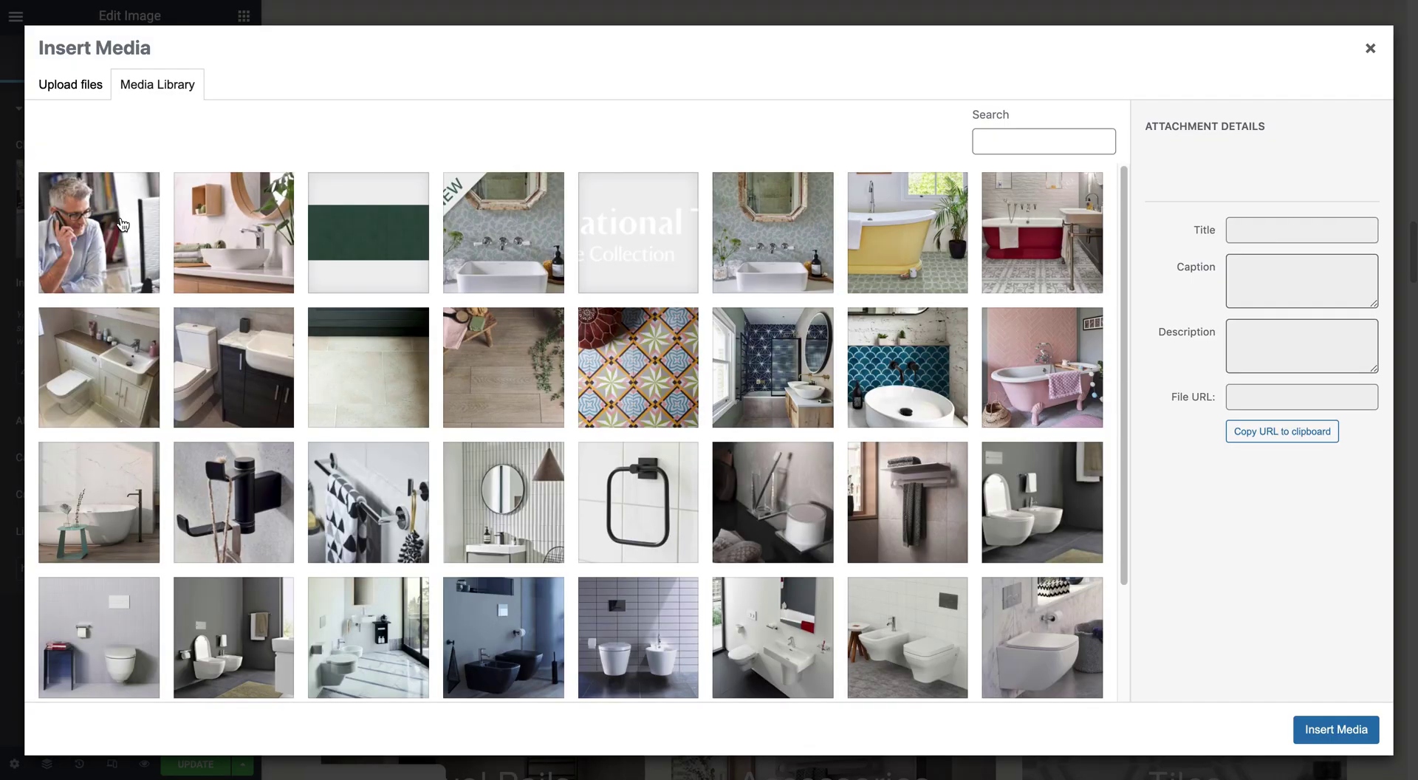
scroll(979, 411, "down", 10)
scroll(979, 411, "down", 5)
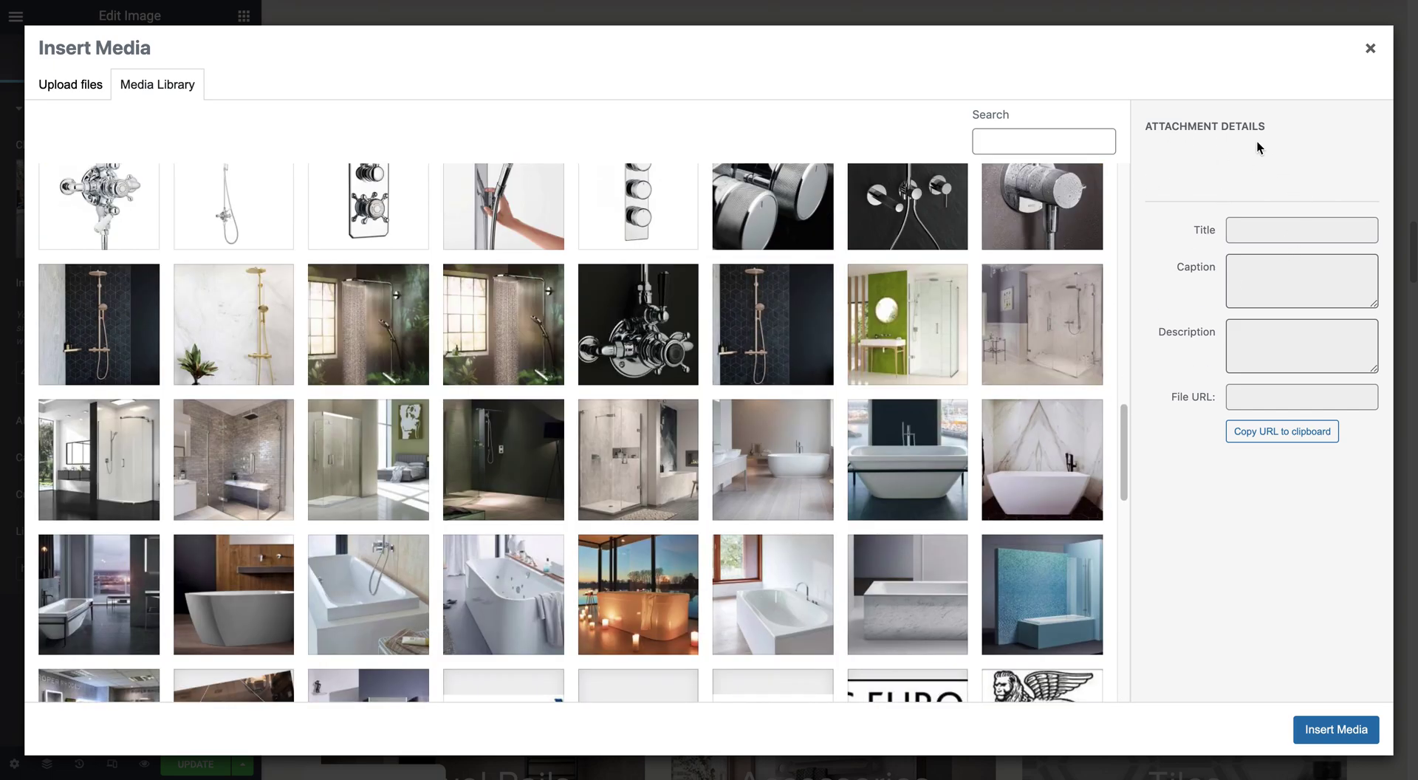
left_click(1370, 49)
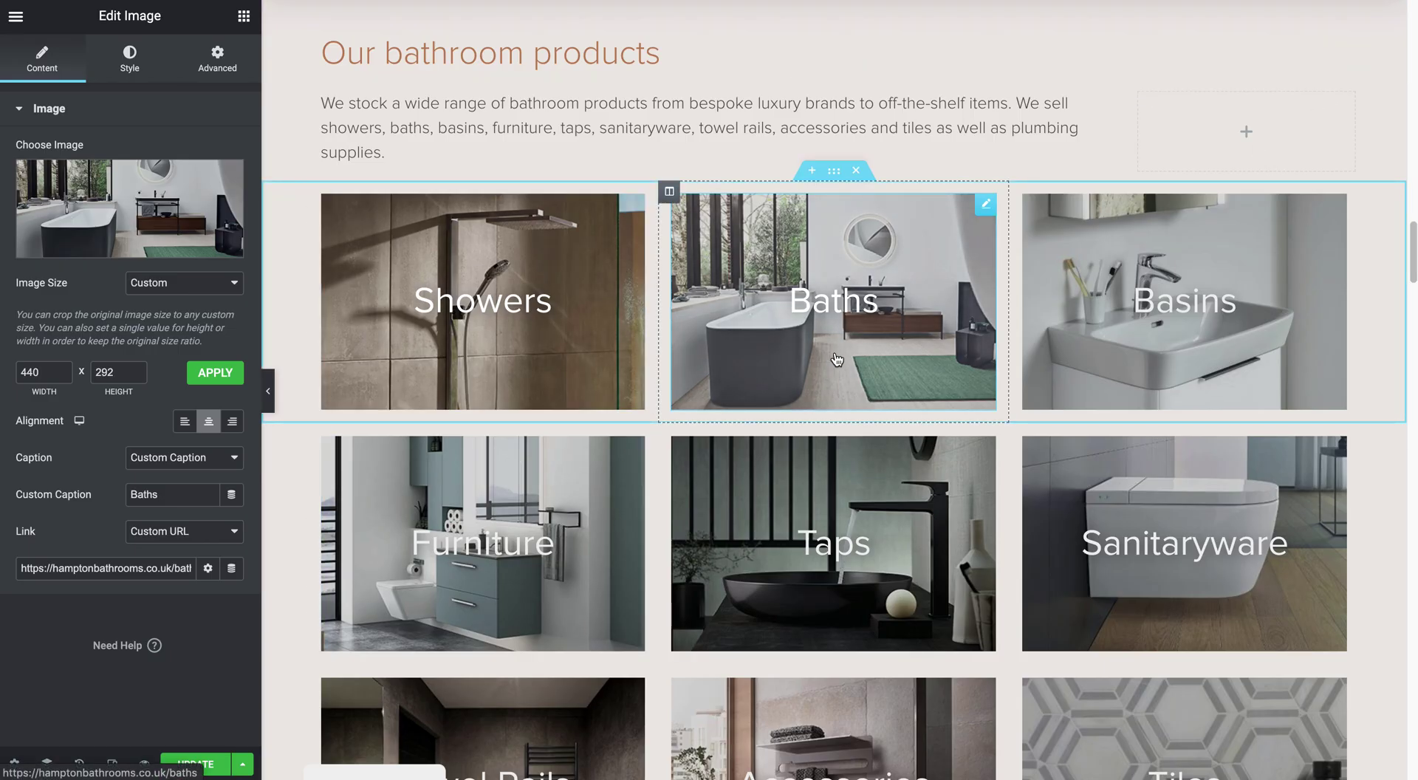
left_click(118, 193)
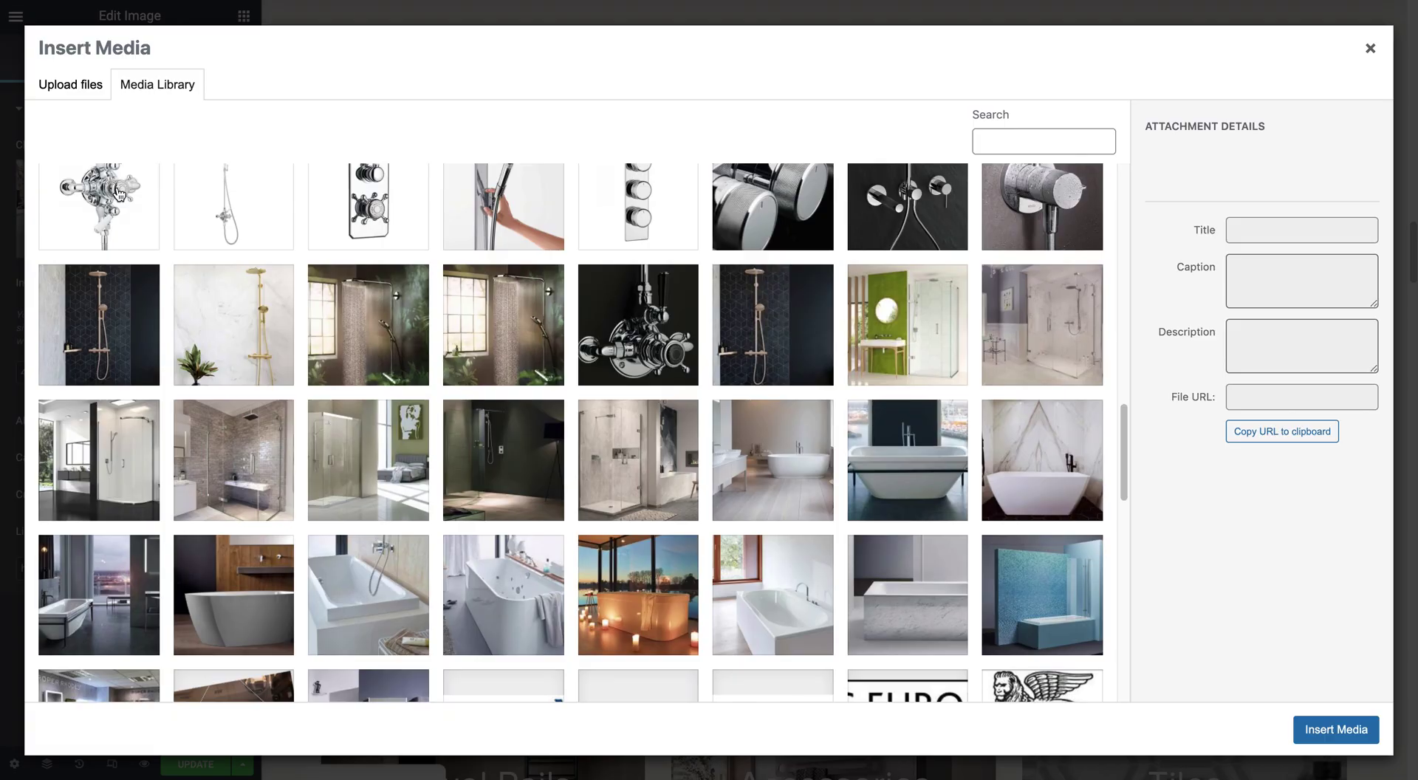
scroll(904, 476, "down", 15)
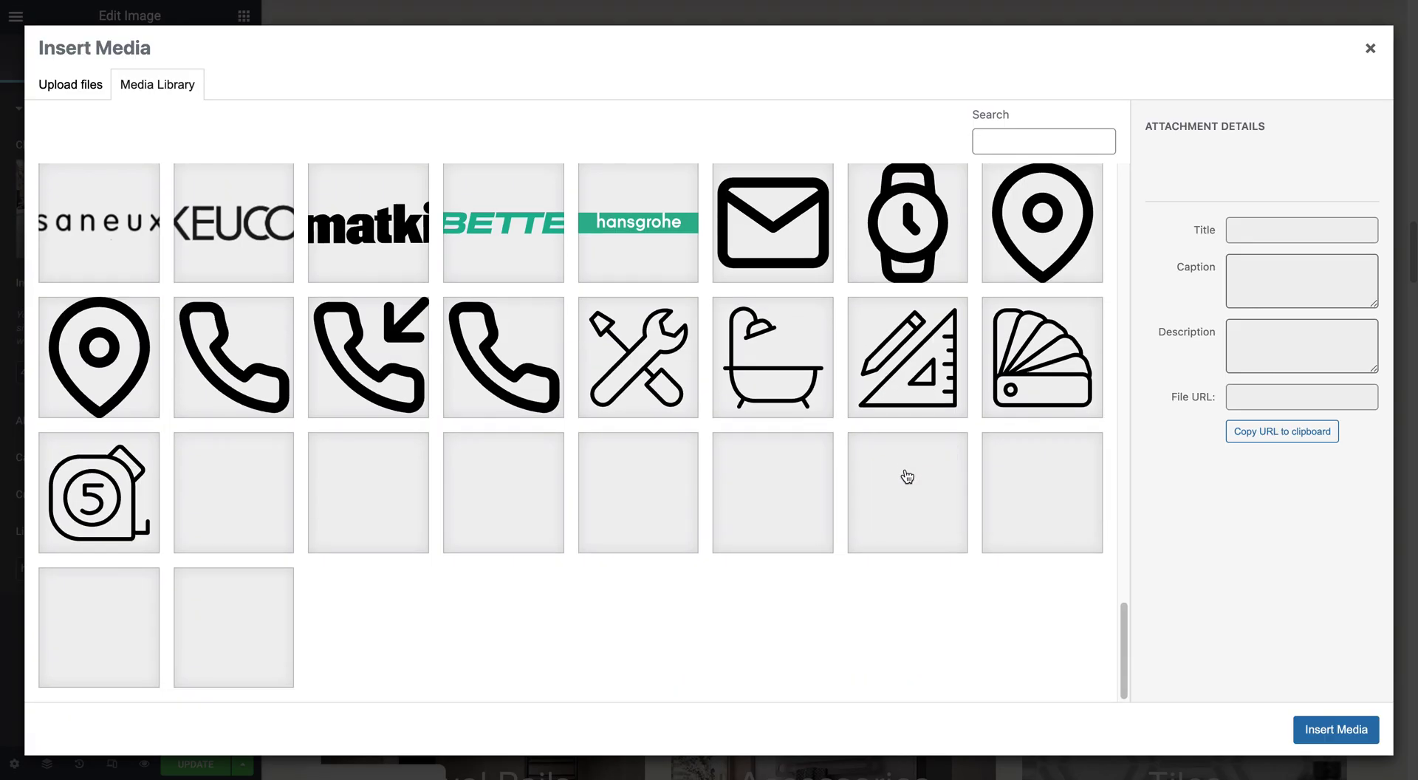
scroll(904, 476, "up", 4)
scroll(902, 479, "up", 5)
scroll(915, 473, "down", 3)
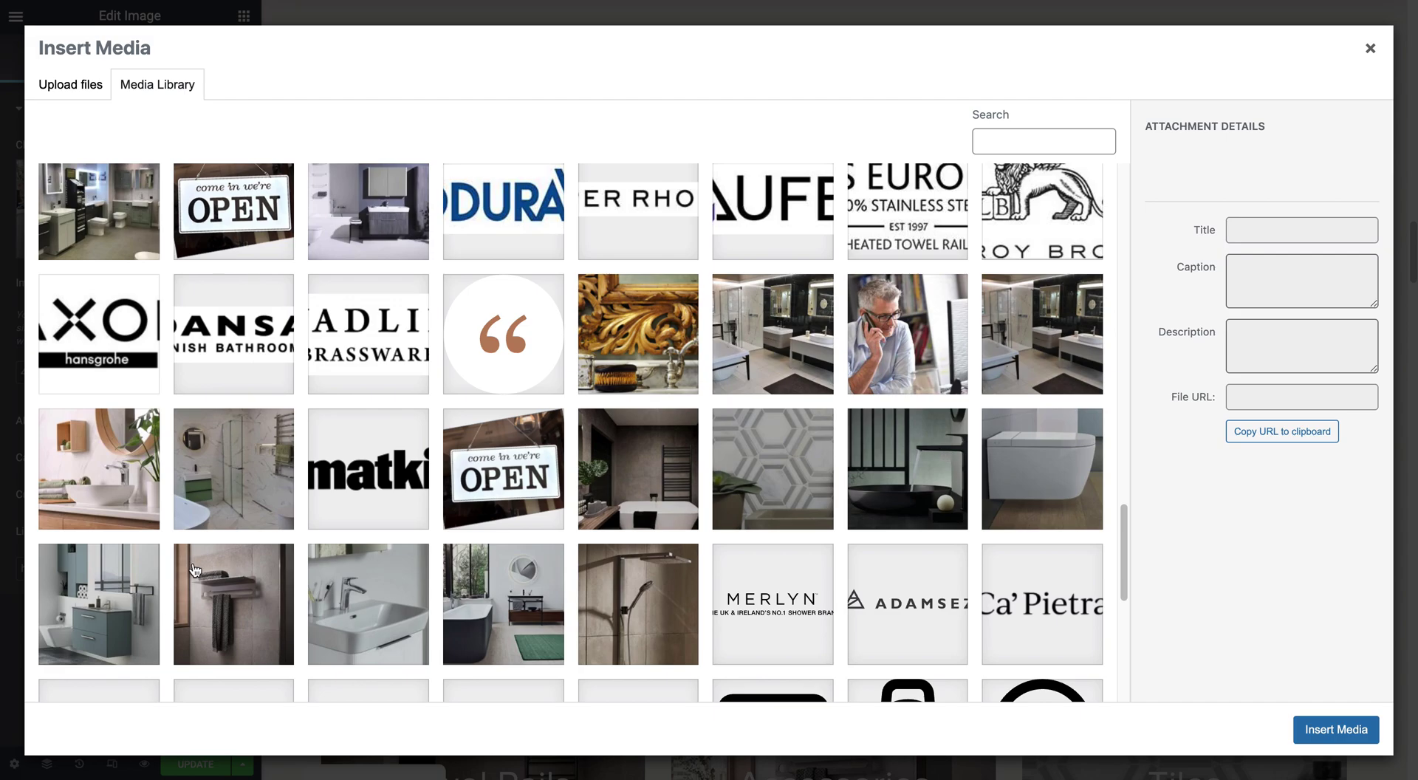
left_click(499, 604)
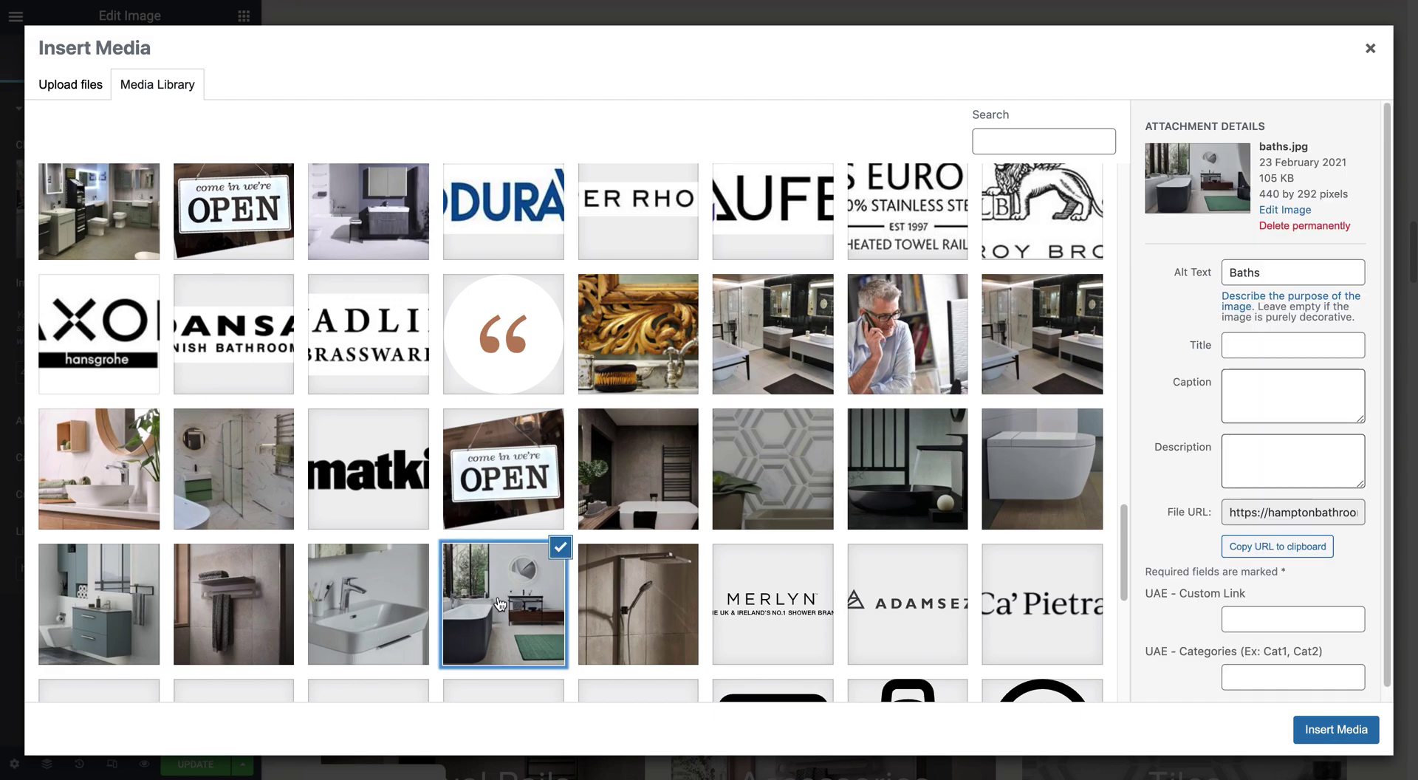
left_click(1263, 382)
type("<a")
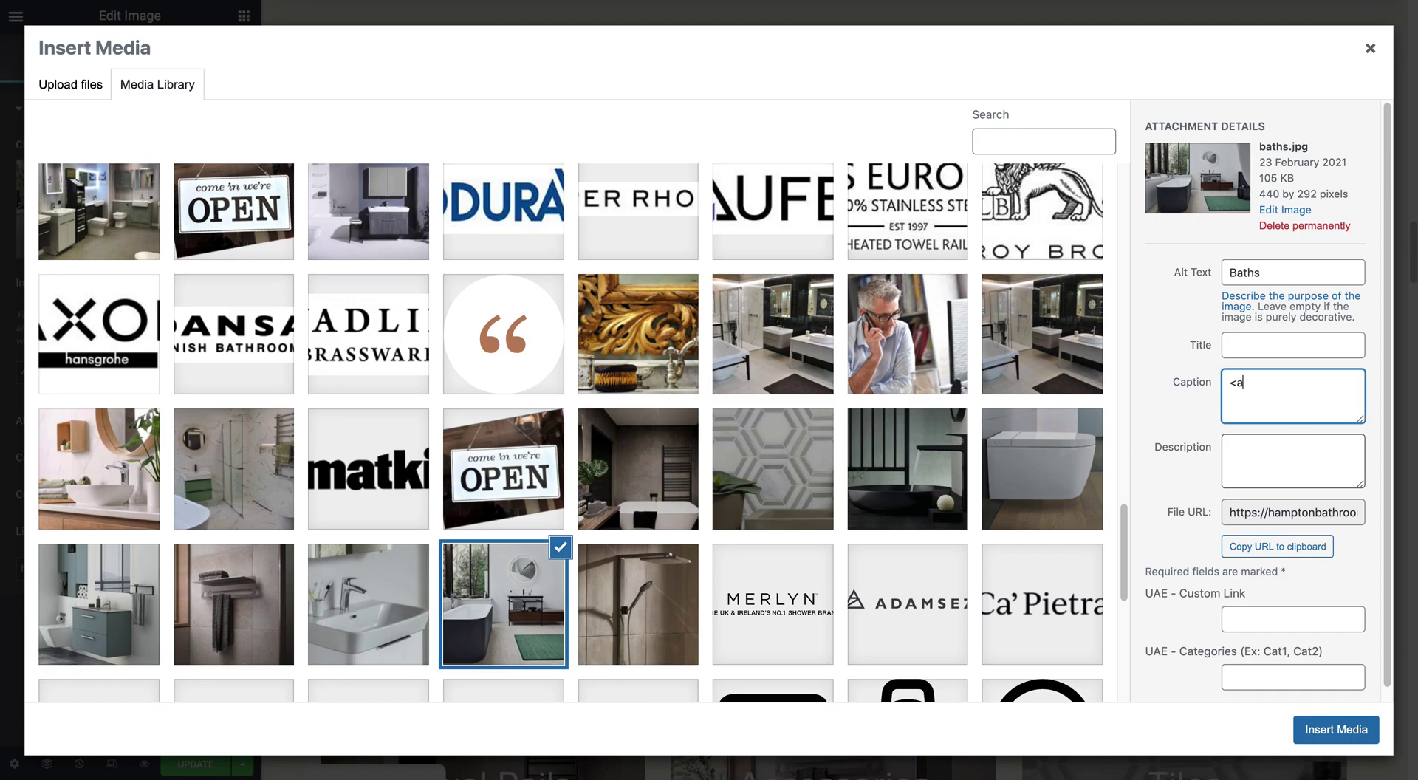
type(" href=\"")
type("https://hamptonbathrooms.co.uk/baths")
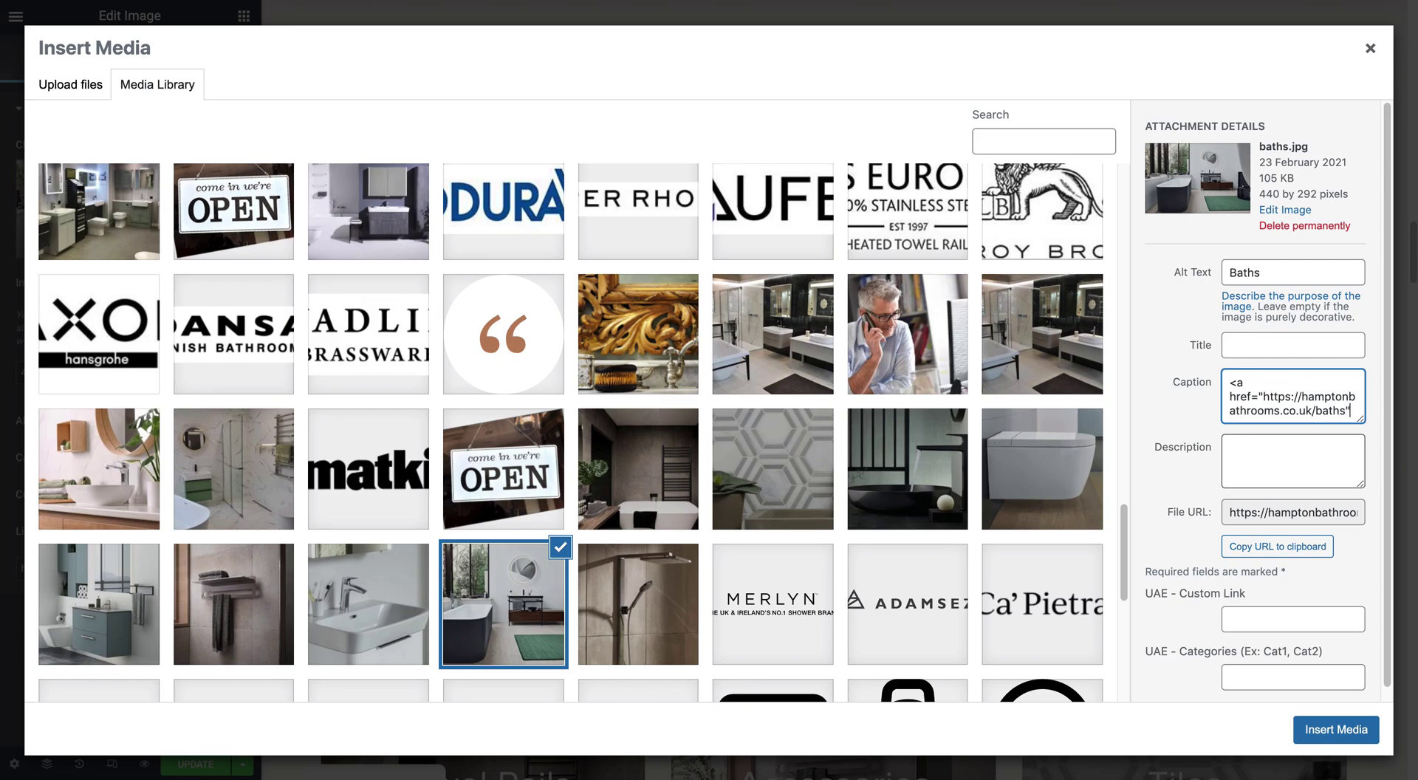
type("\">")
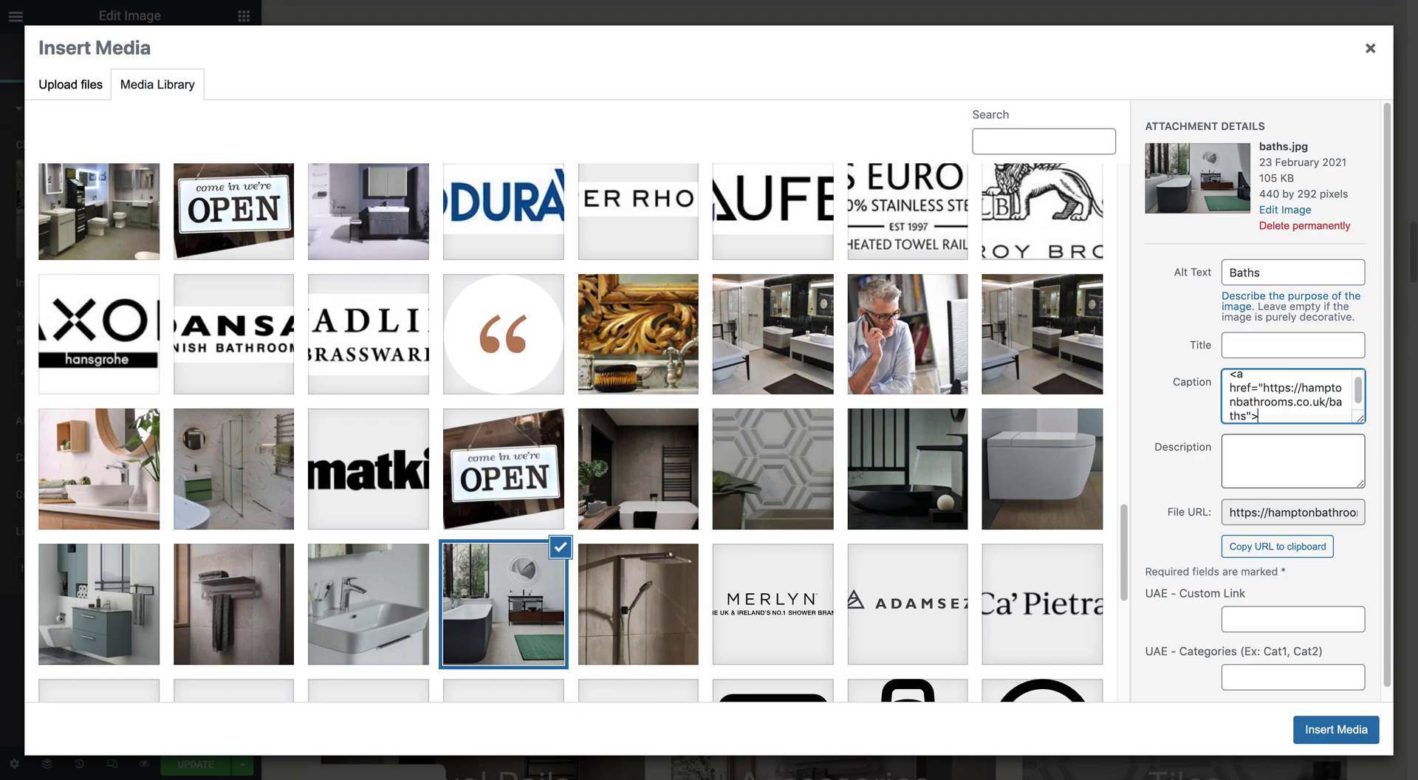
type("Baths</a>")
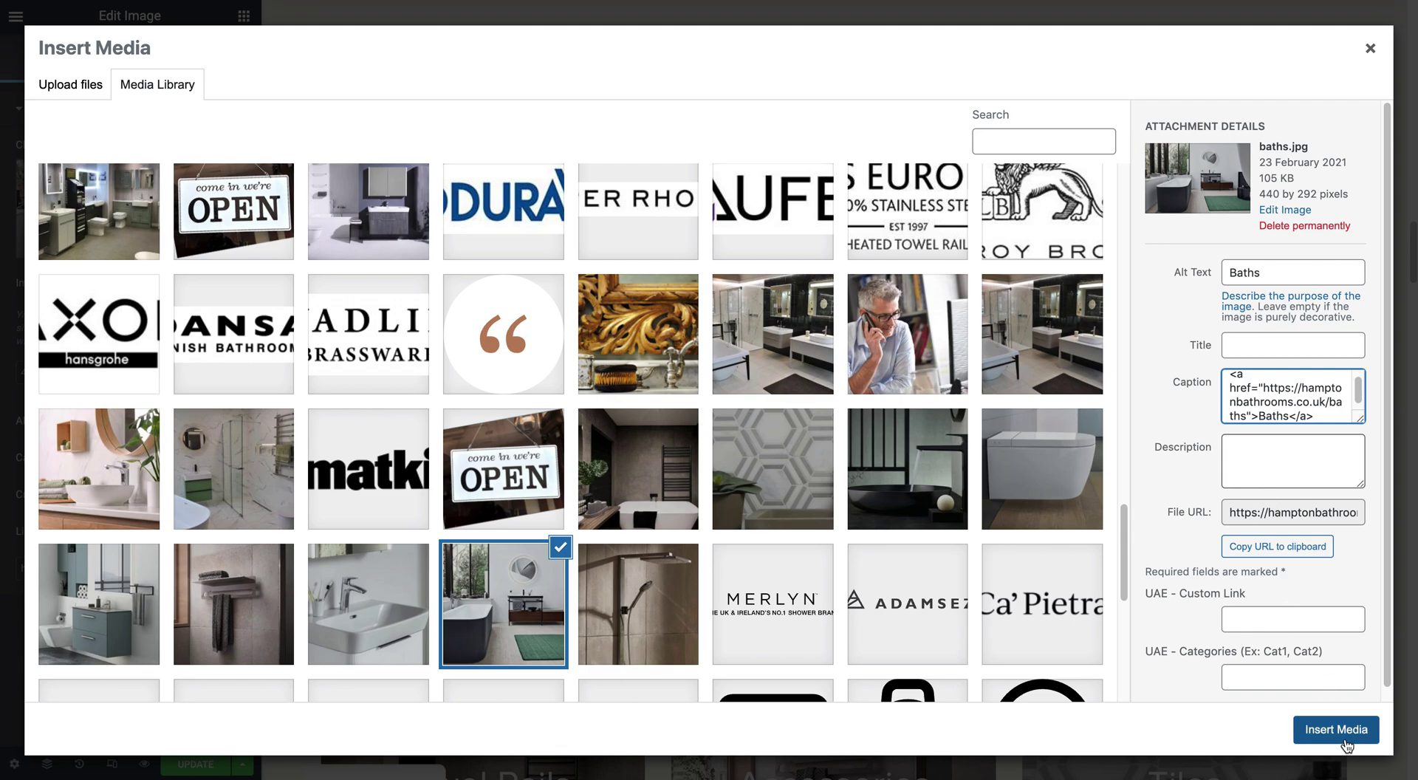
key("Tab")
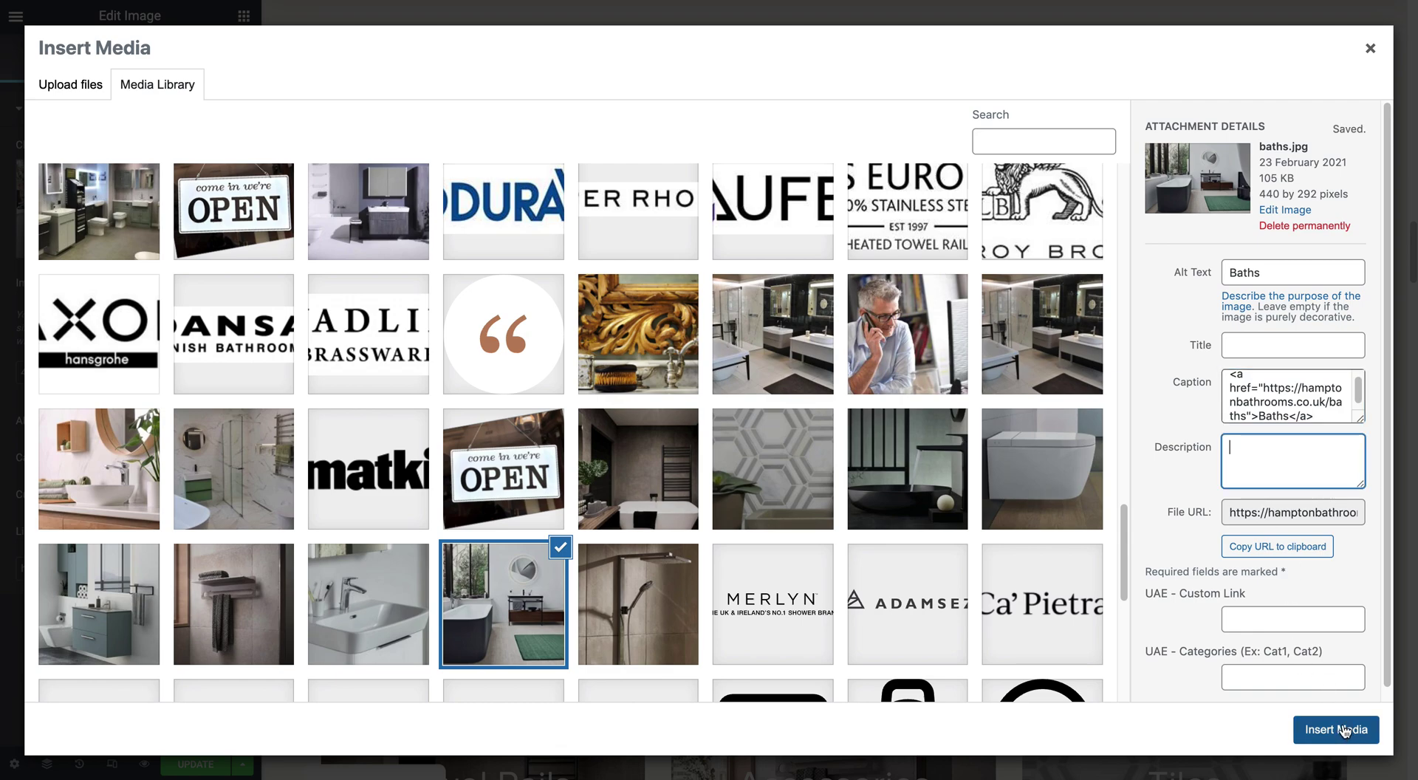
left_click(1342, 731)
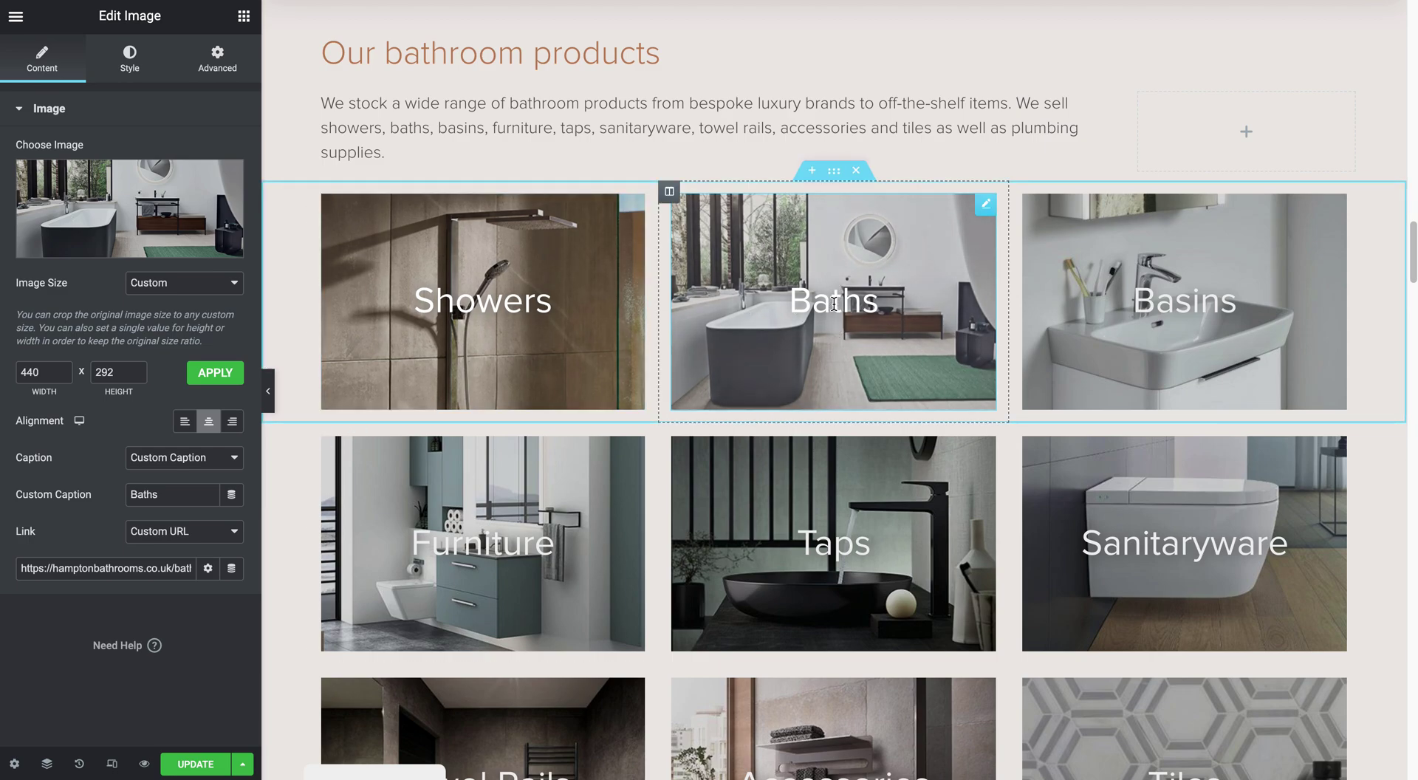
- Switch the Baths tile to Attachment Caption, then open the Showers tile's image library
left_click(184, 457)
left_click(189, 453)
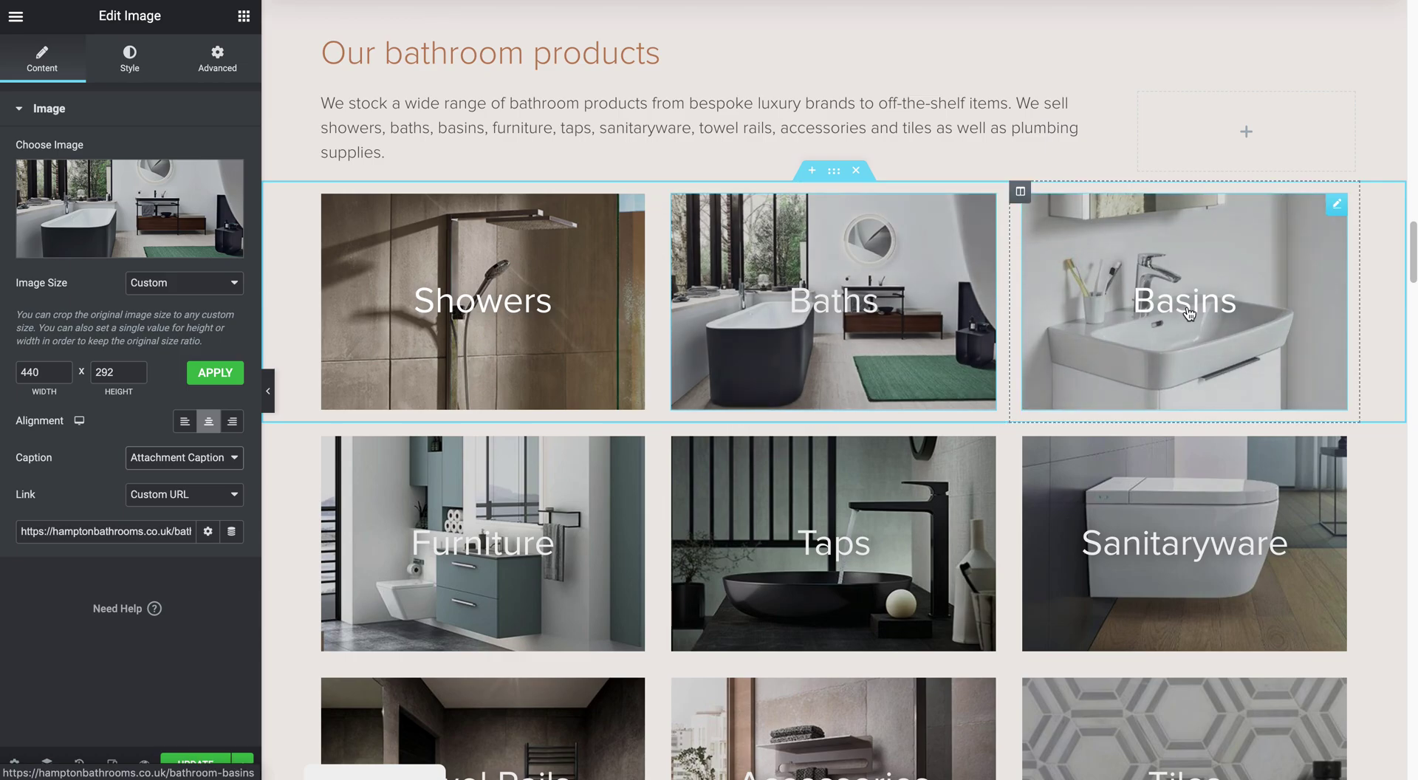
left_click(556, 378)
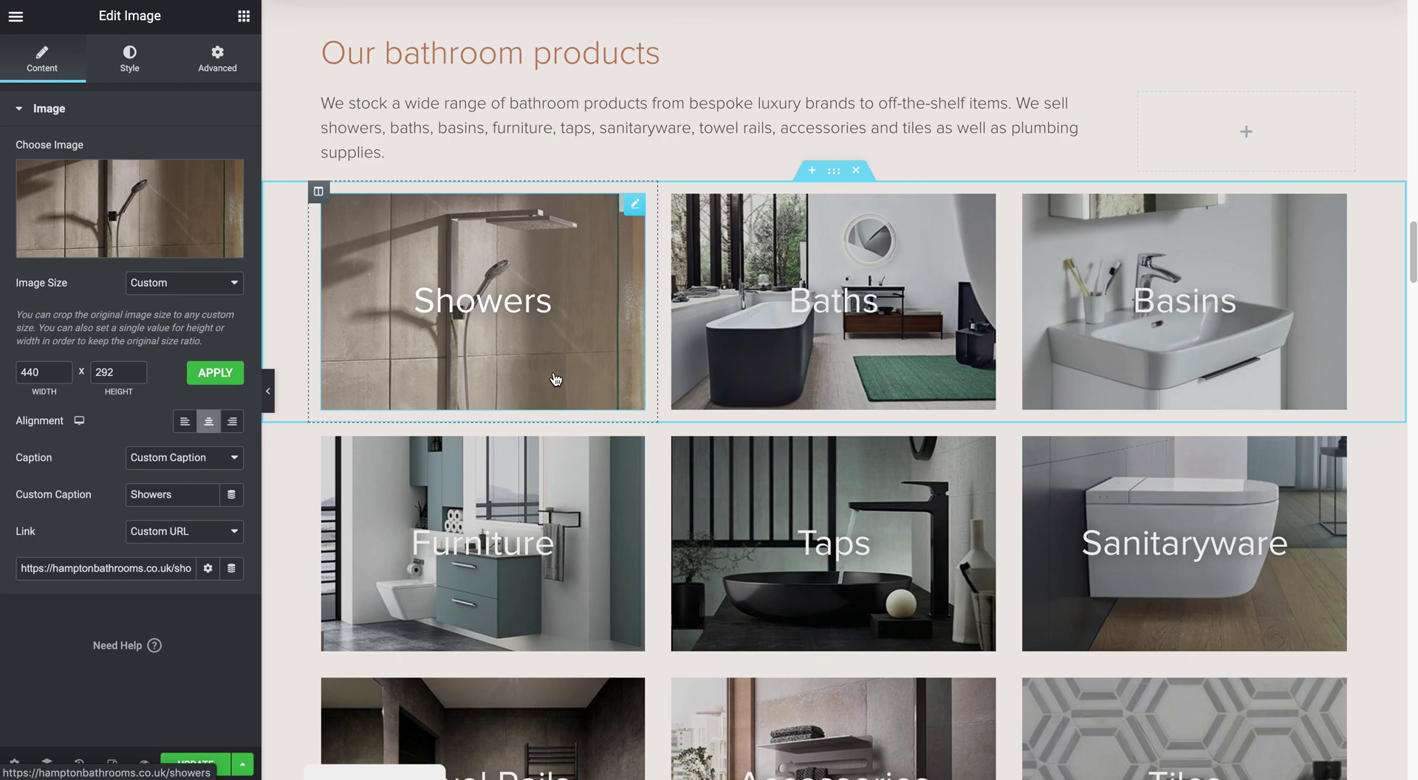
triple_click(117, 568)
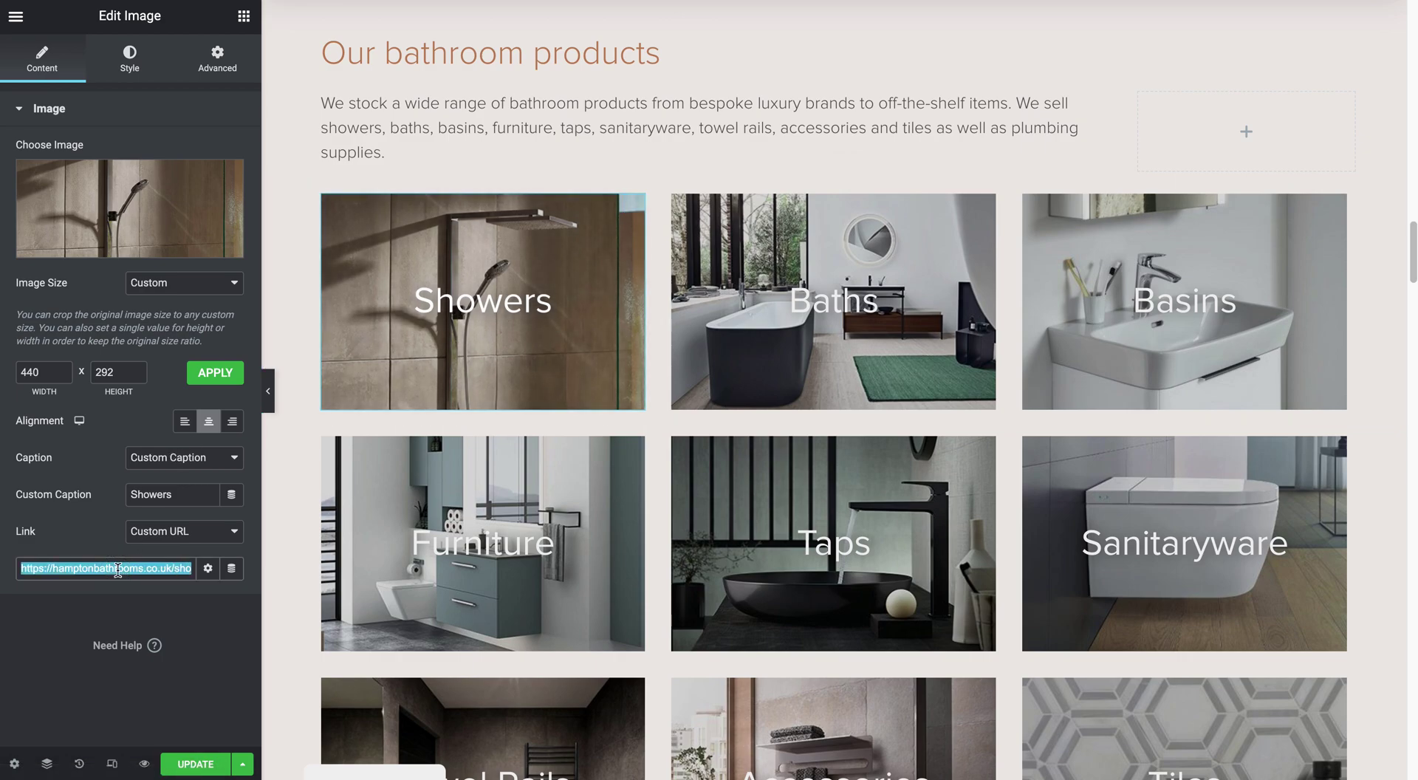
left_click(139, 246)
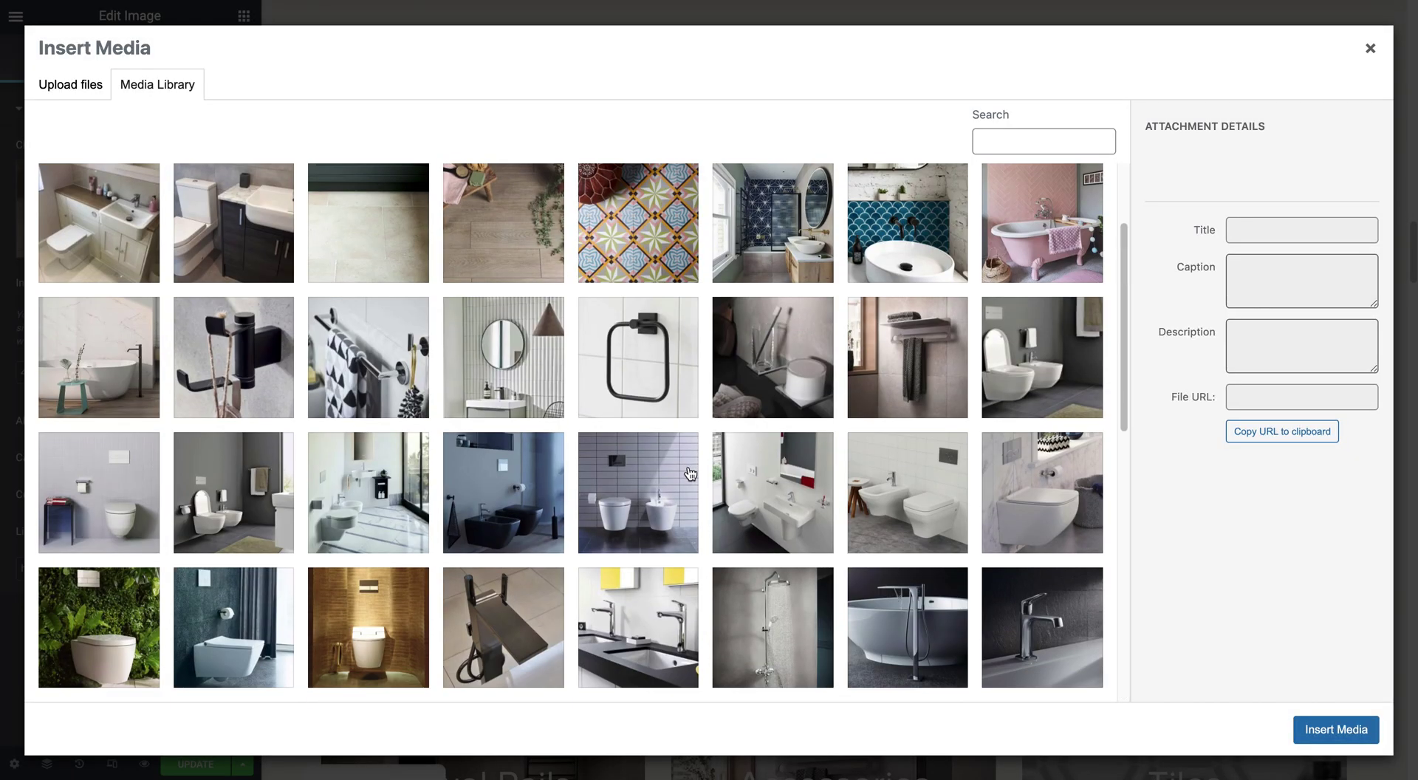
scroll(820, 399, "down", 15)
scroll(840, 441, "down", 2)
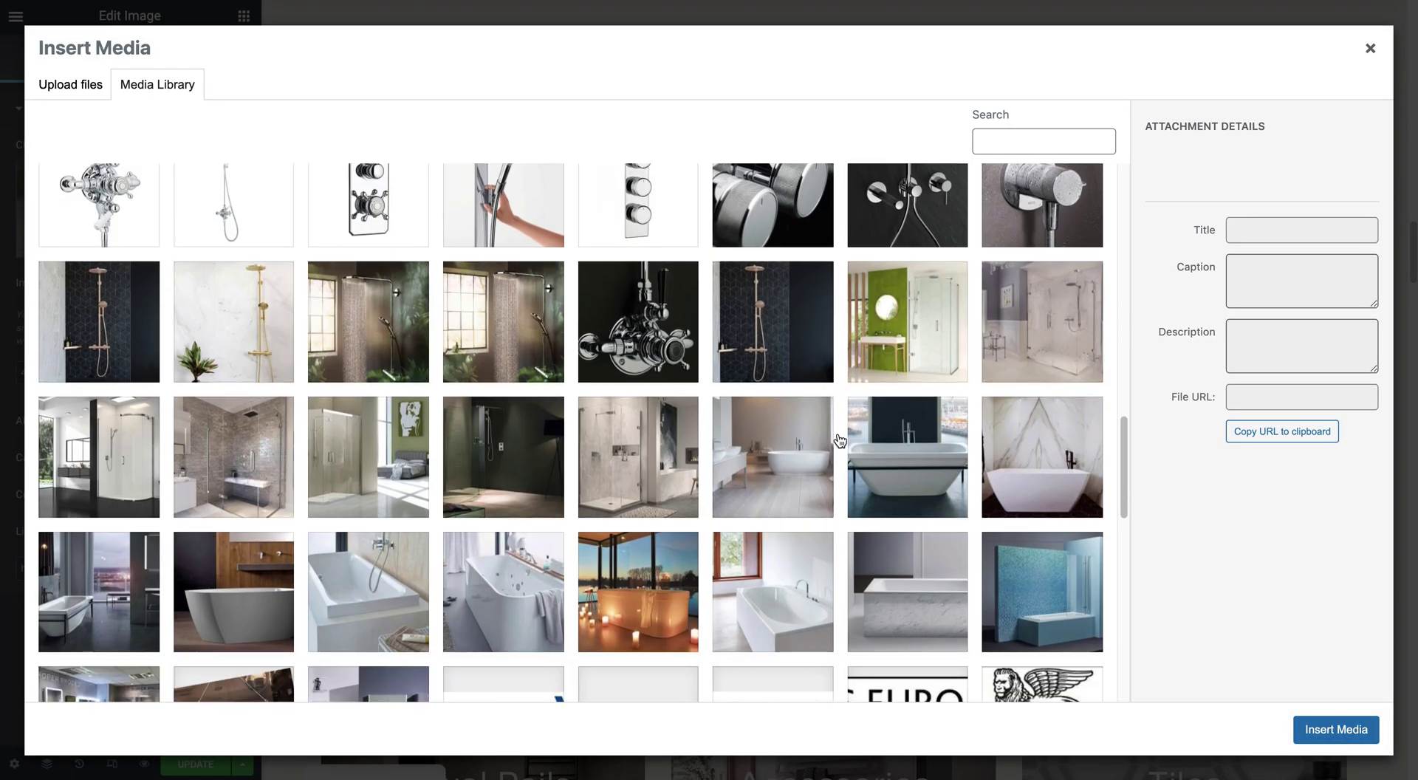
scroll(840, 440, "down", 7)
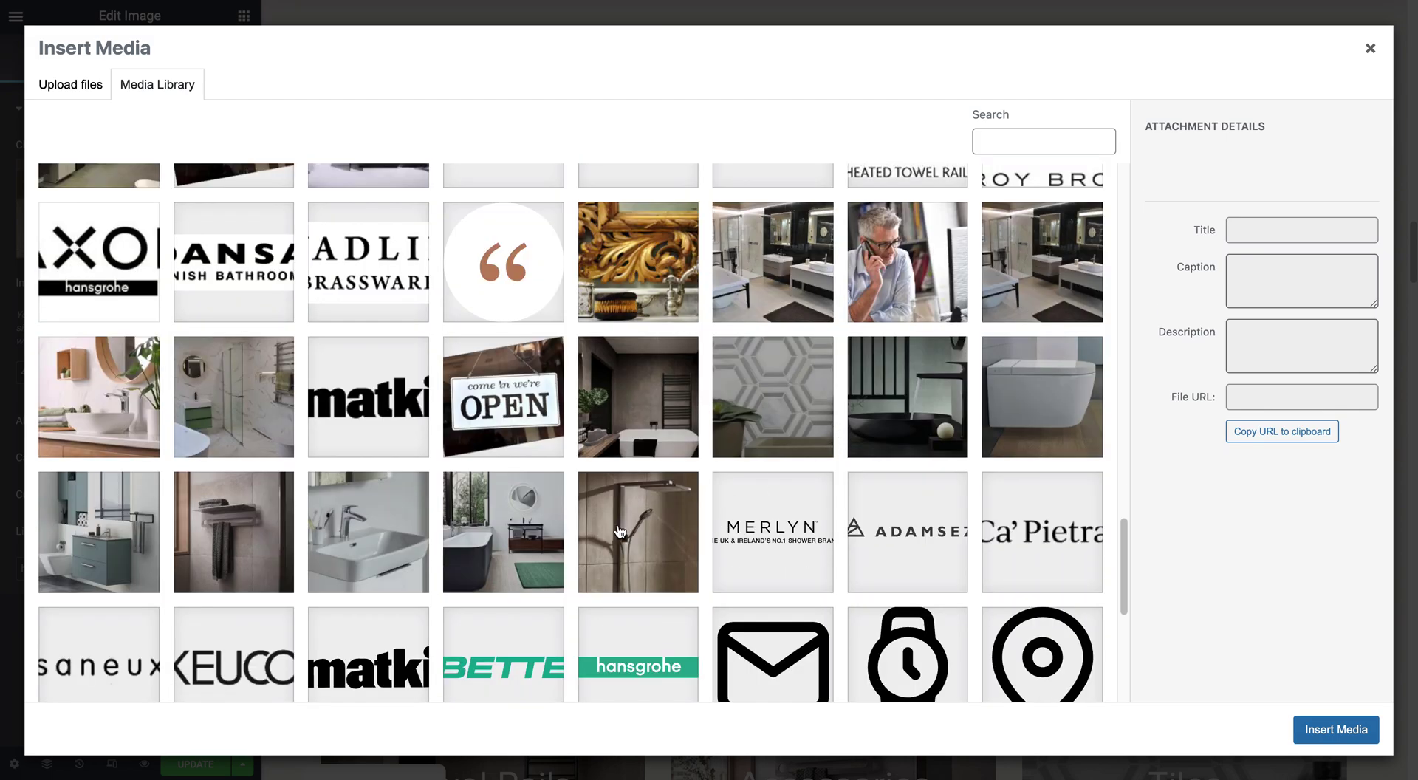
left_click(619, 532)
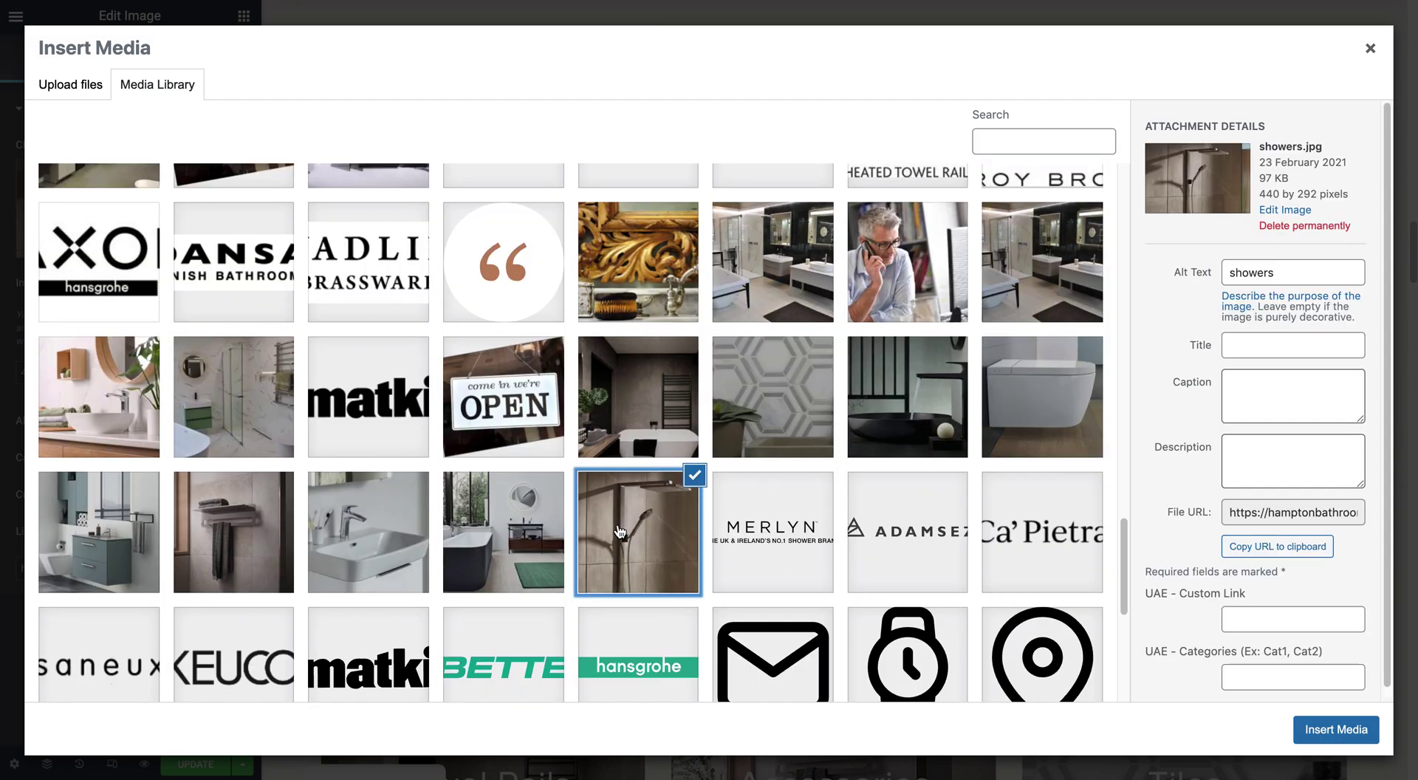
left_click(1262, 381)
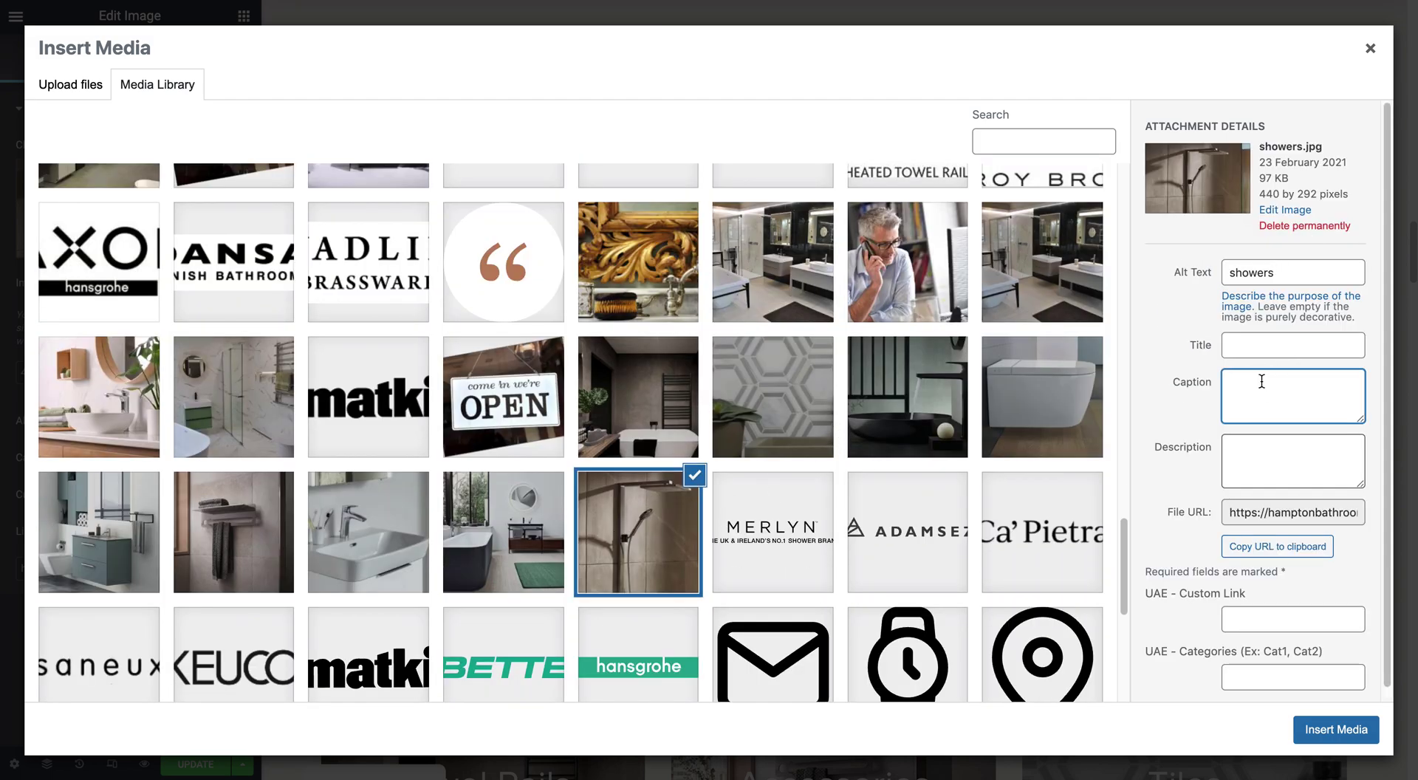
type("<a href=\"")
type("https://hamptonbathrooms.co.uk/showers")
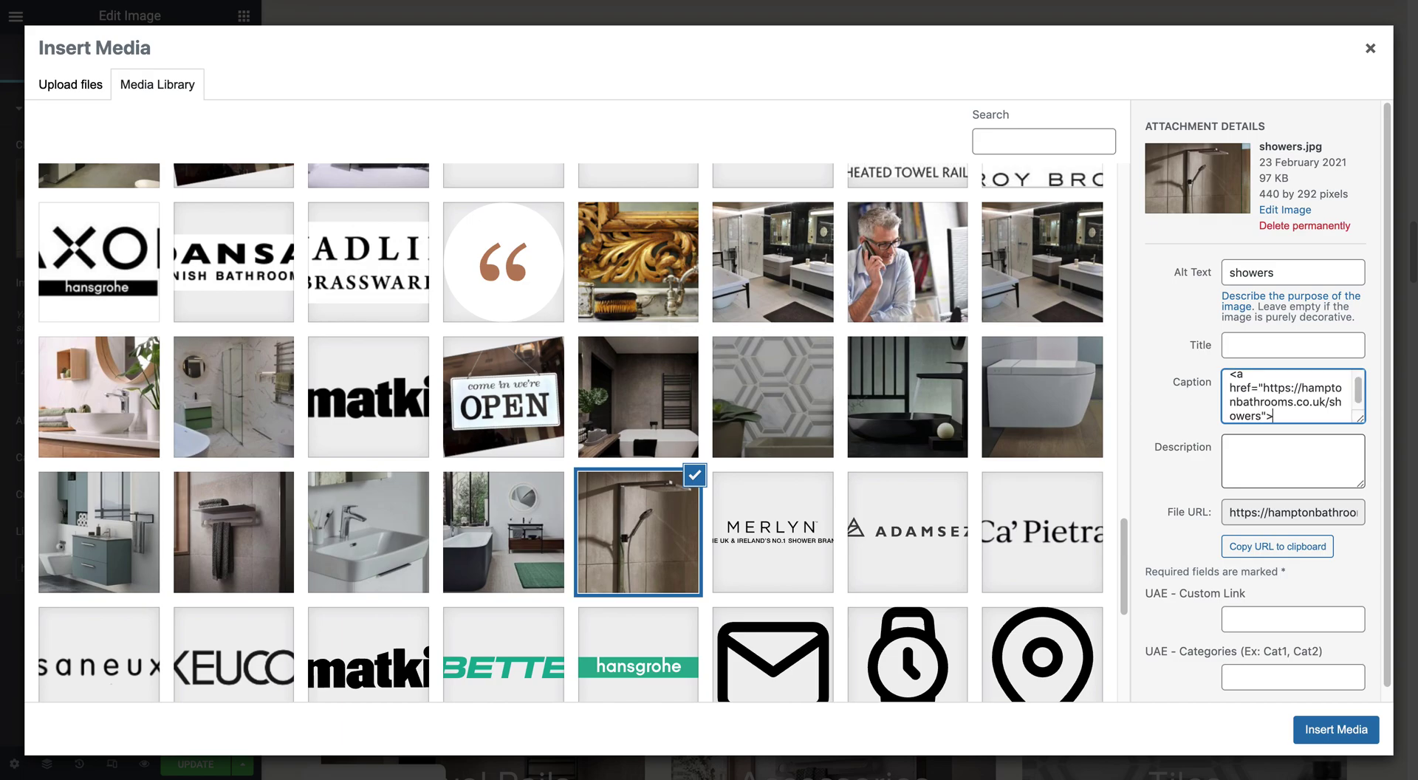
type("\">Showers</a>")
key("Tab")
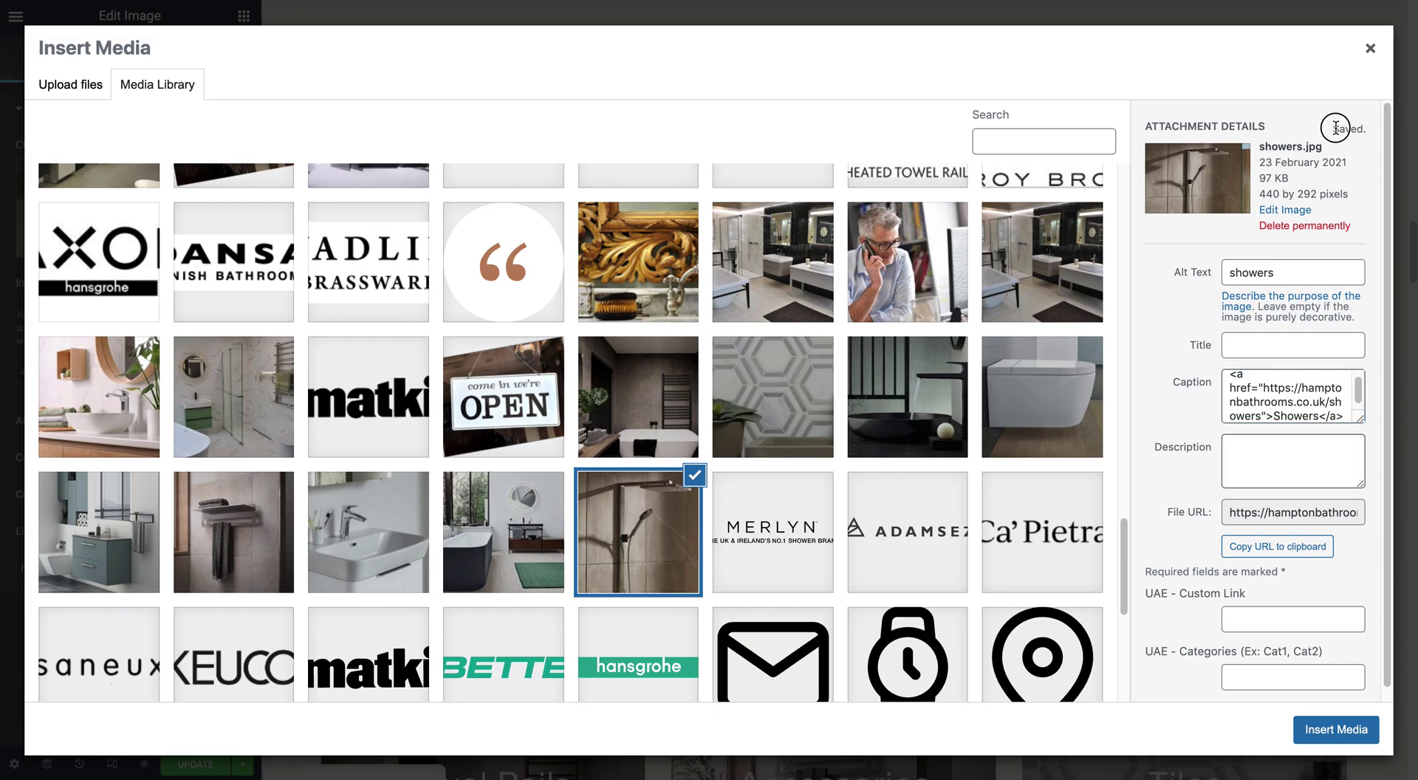
left_click(1322, 728)
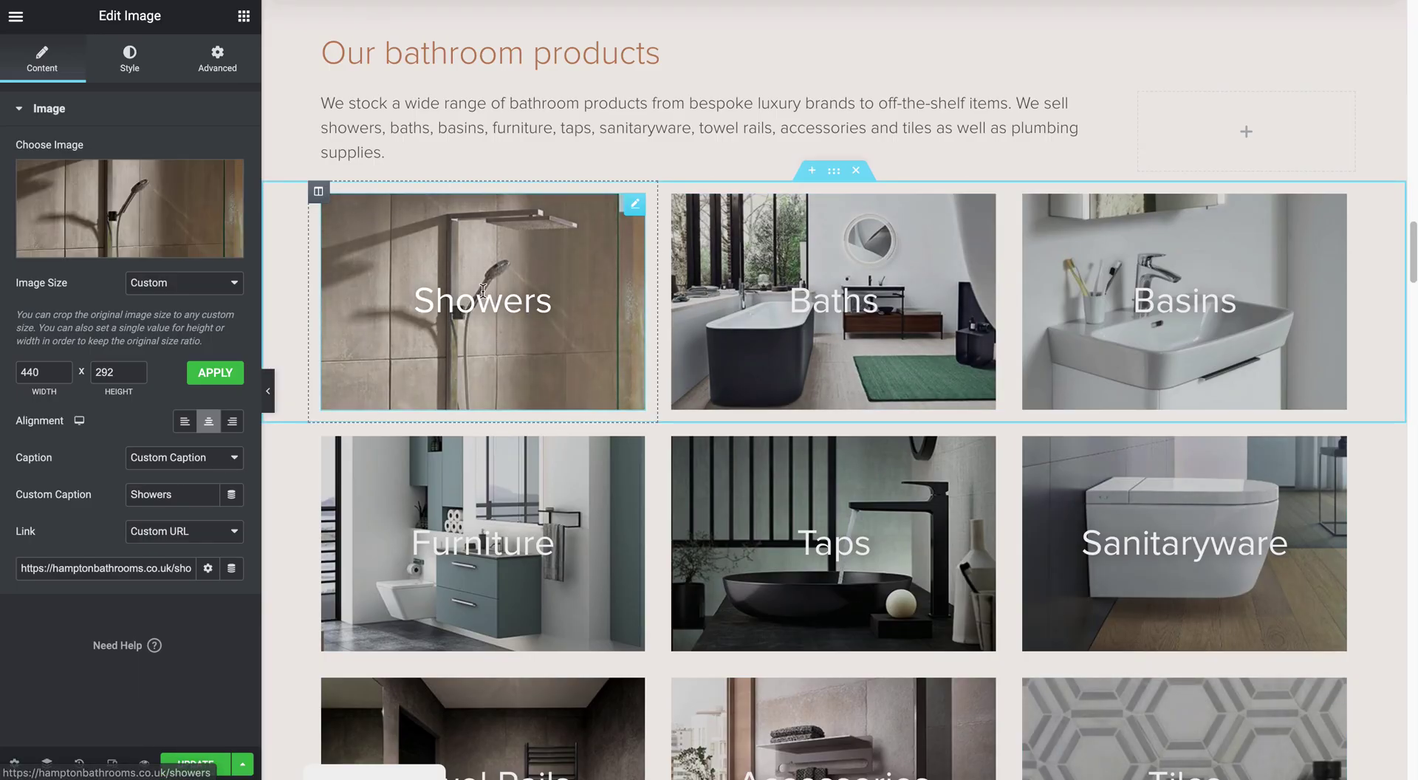
- Set the Showers tile's caption to Attachment Caption and update the page
left_click(203, 457)
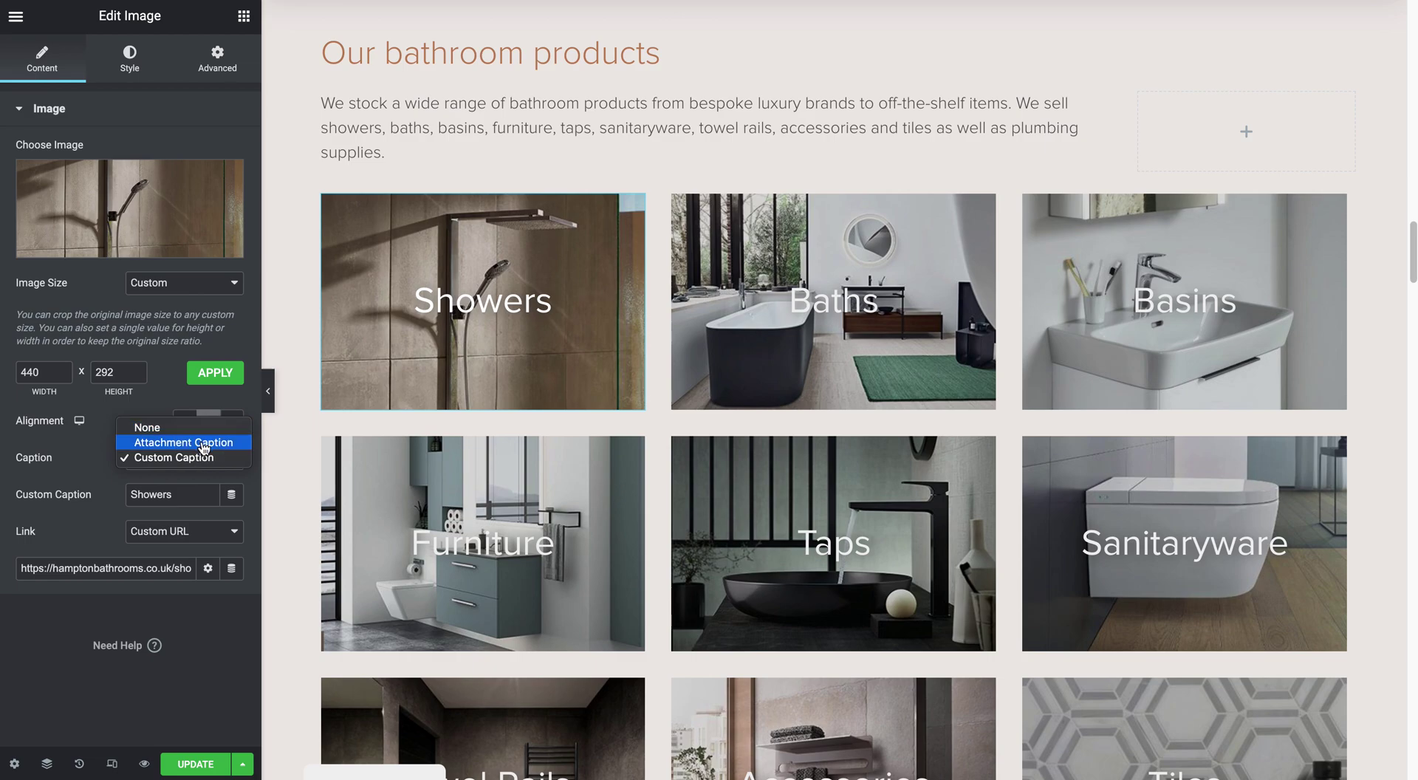
left_click(204, 441)
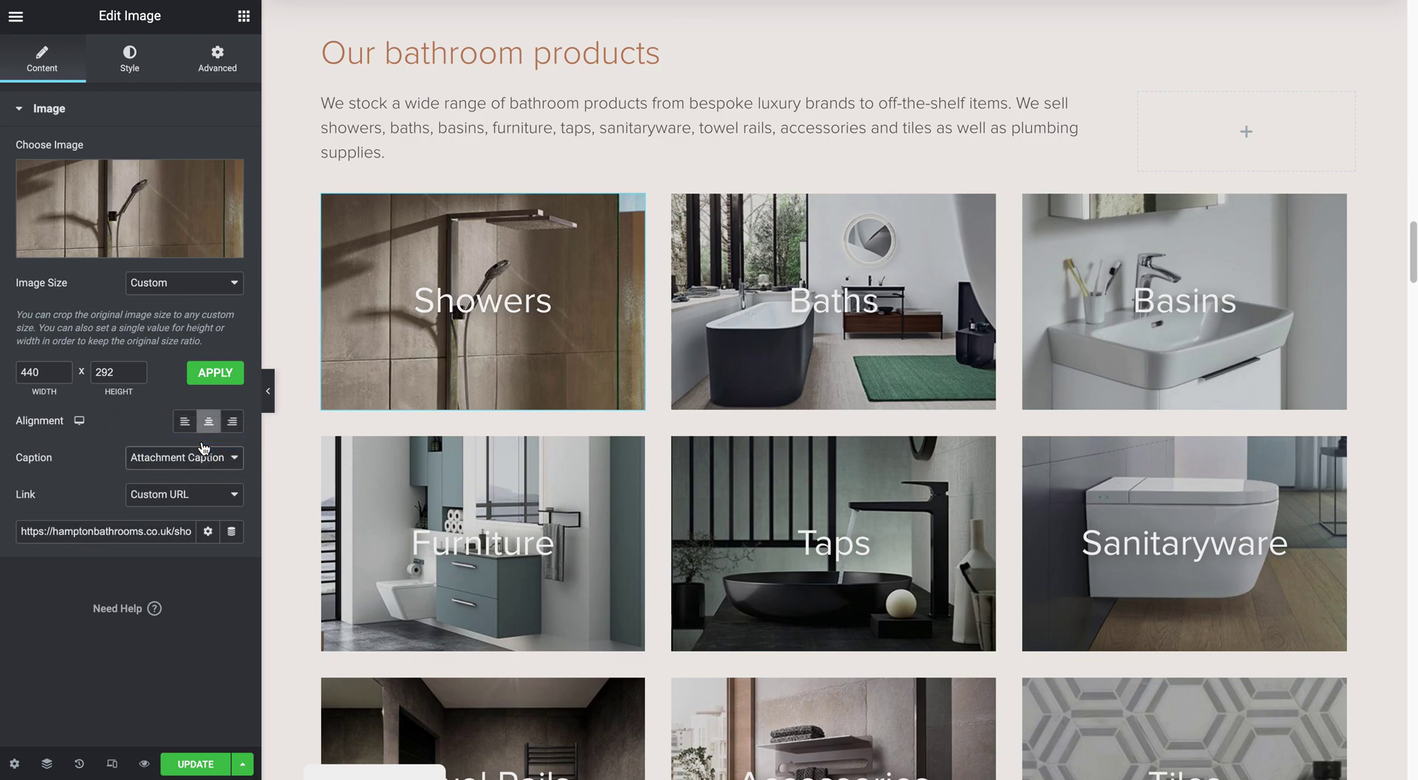
left_click(196, 765)
left_click(198, 765)
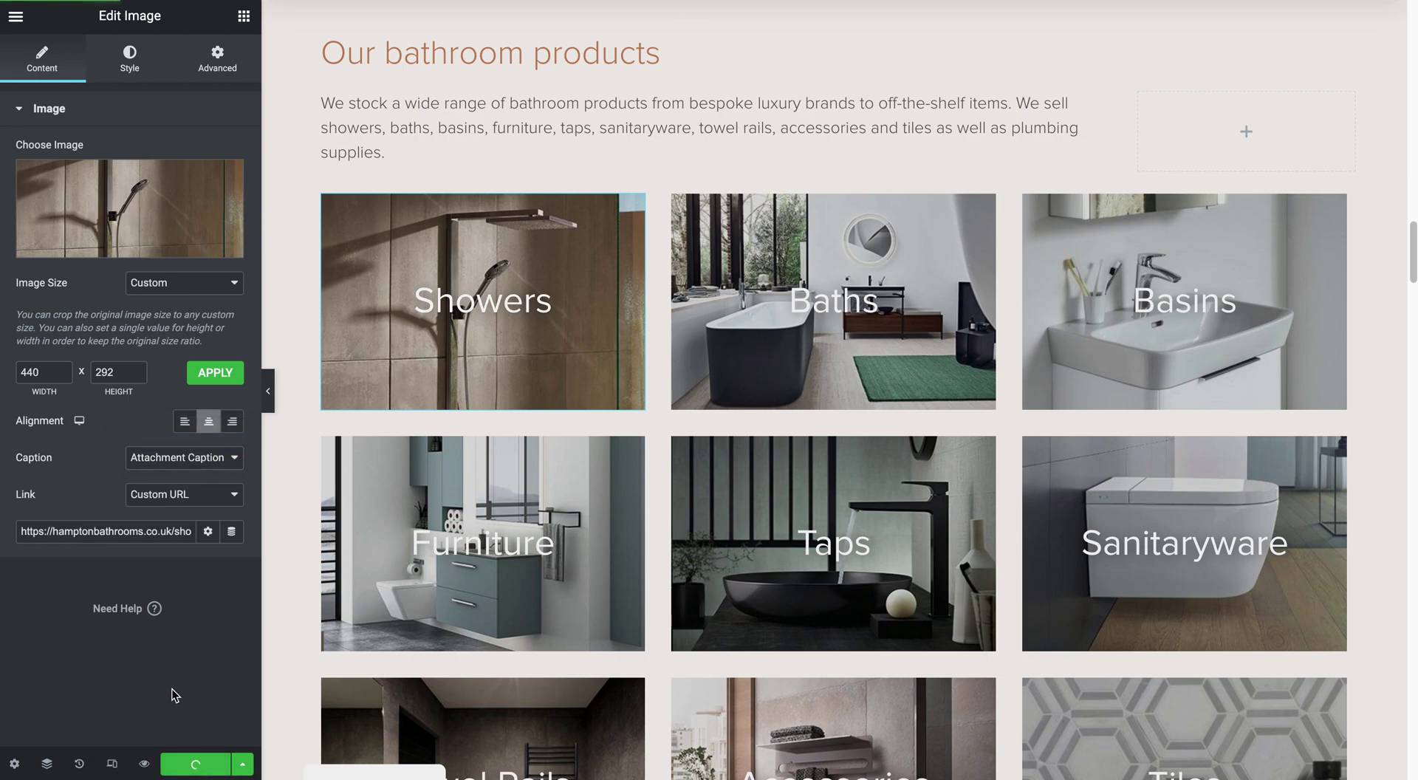